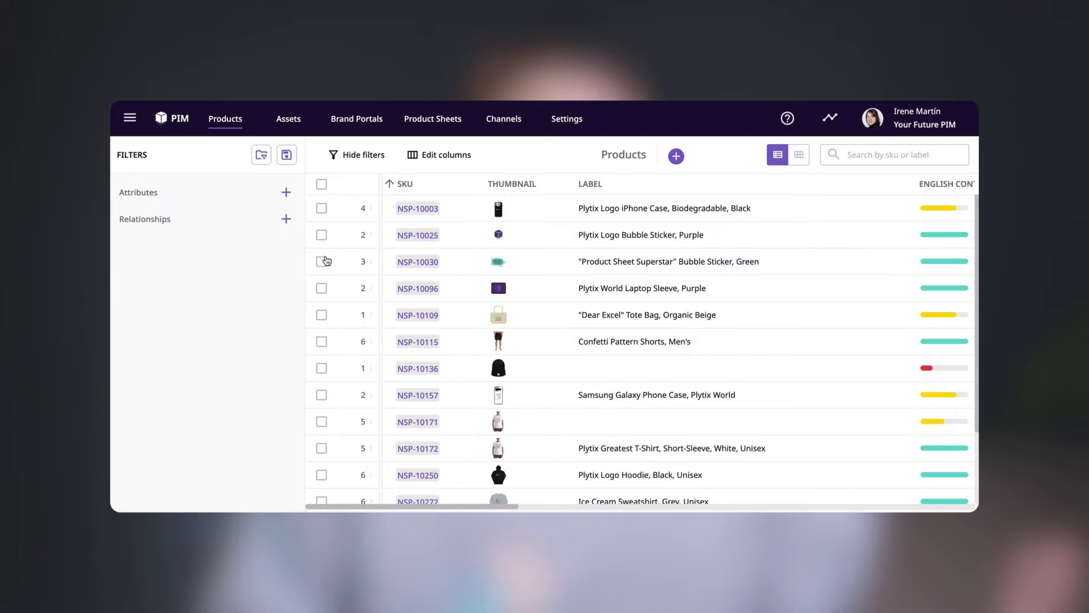
- Create a new XML channel named Facebook from the Channels page and open its attribute settings
{"action": "left_click", "coordinate": [504, 121]}
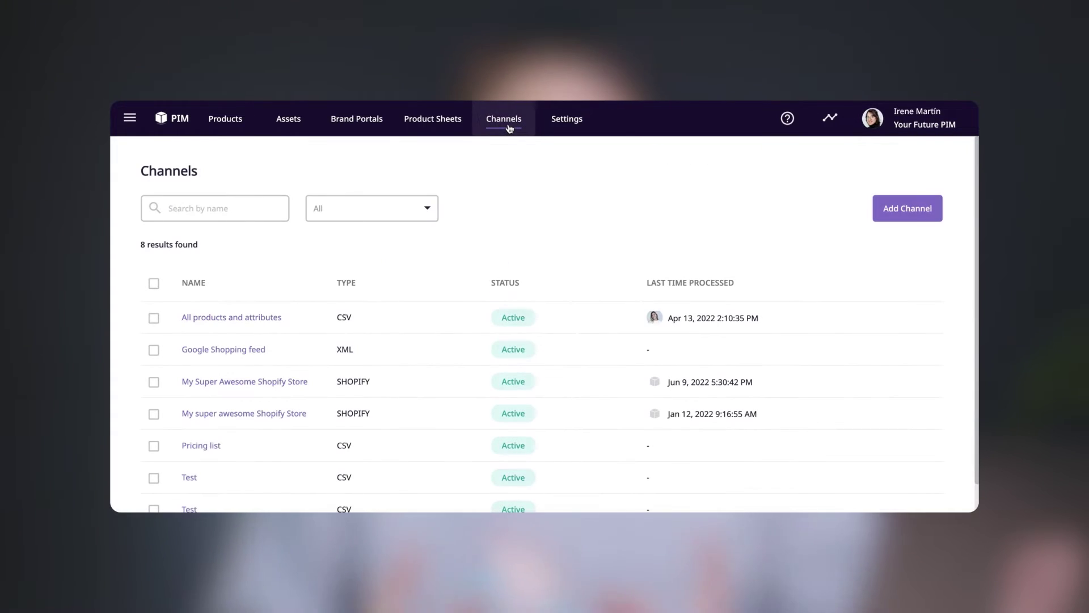
{"action": "left_click", "coordinate": [894, 224]}
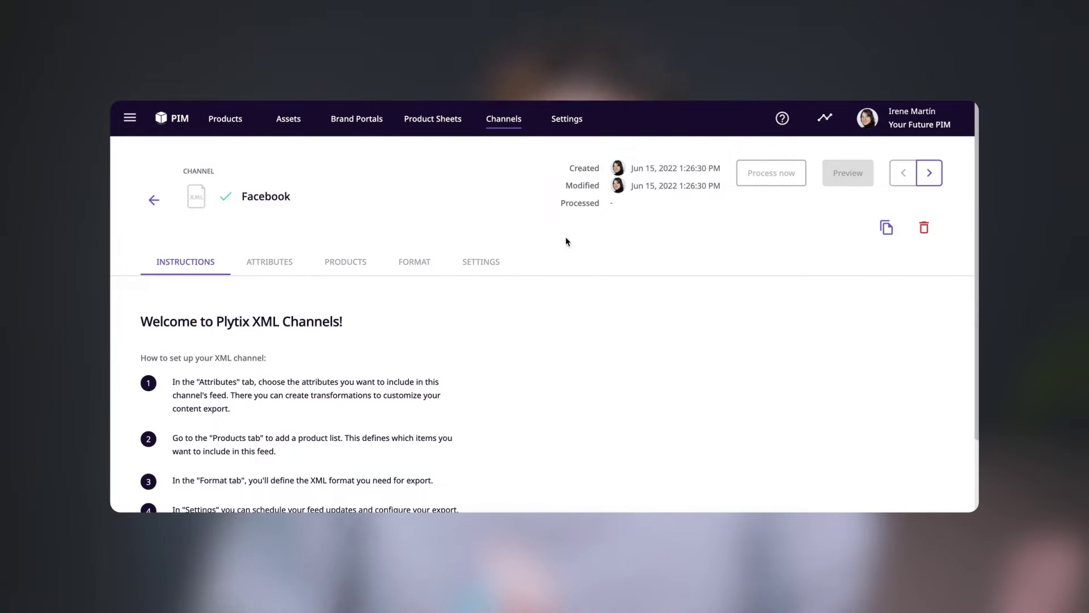
{"action": "left_click", "coordinate": [280, 264]}
- Select Product Title, English Size Guide and English Content Complete attributes for the feed
{"action": "left_click", "coordinate": [533, 463]}
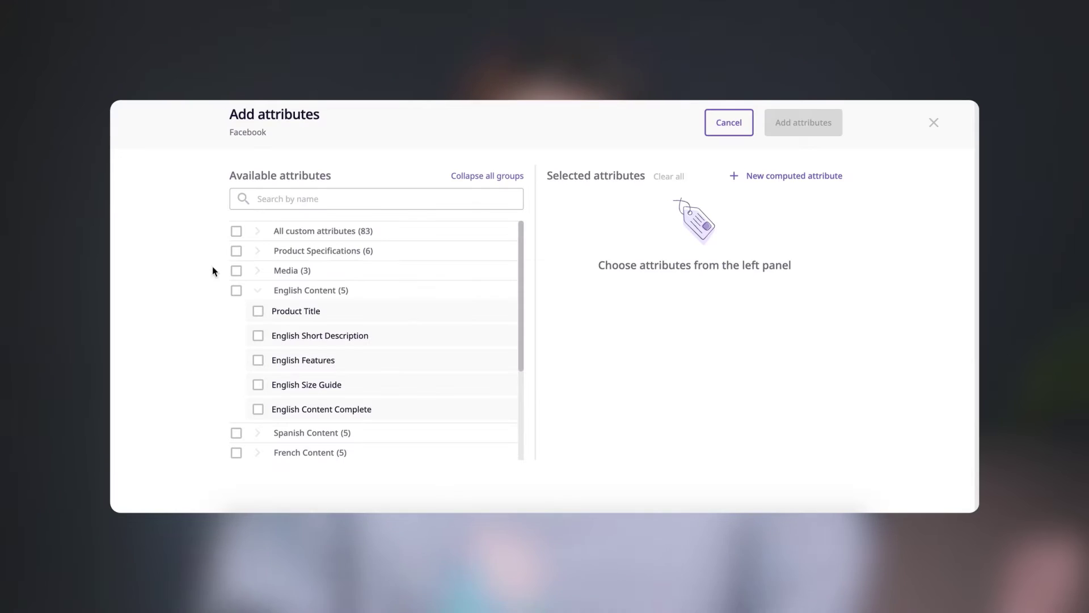
{"action": "left_click", "coordinate": [258, 311]}
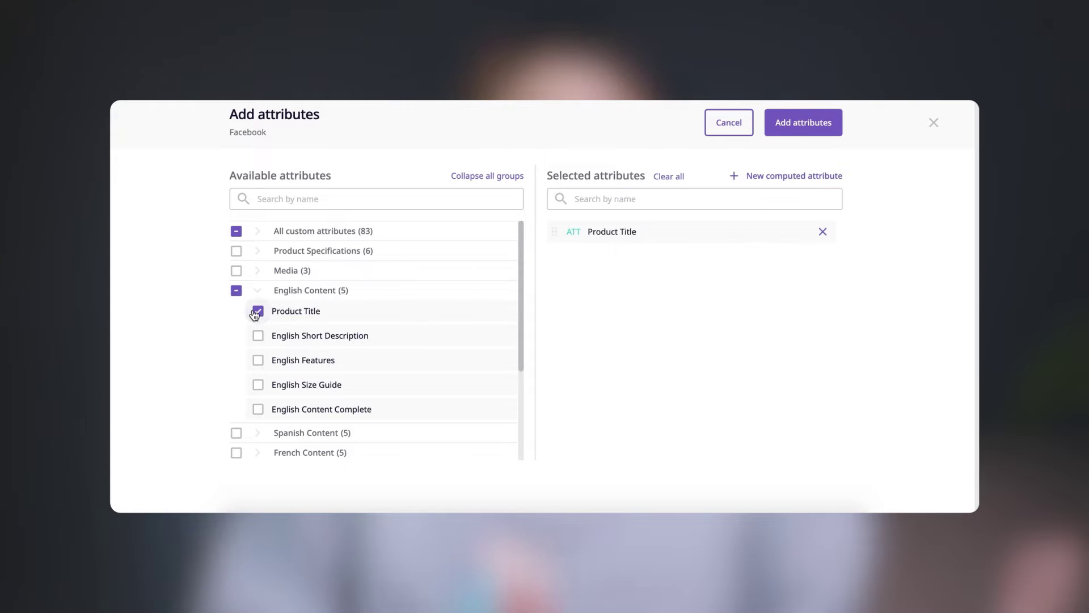
{"action": "left_click", "coordinate": [258, 386]}
{"action": "left_click", "coordinate": [258, 409]}
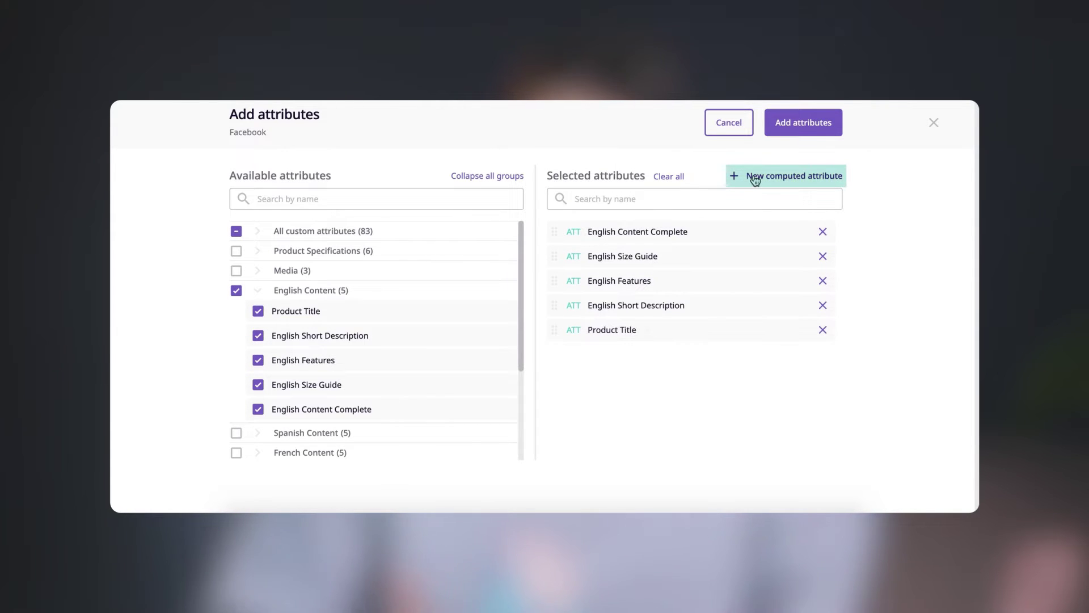
- Add a new computed attribute named Price USD with the chosen attributes and define its formula
{"action": "left_click", "coordinate": [672, 230]}
{"action": "type", "text": "P"}
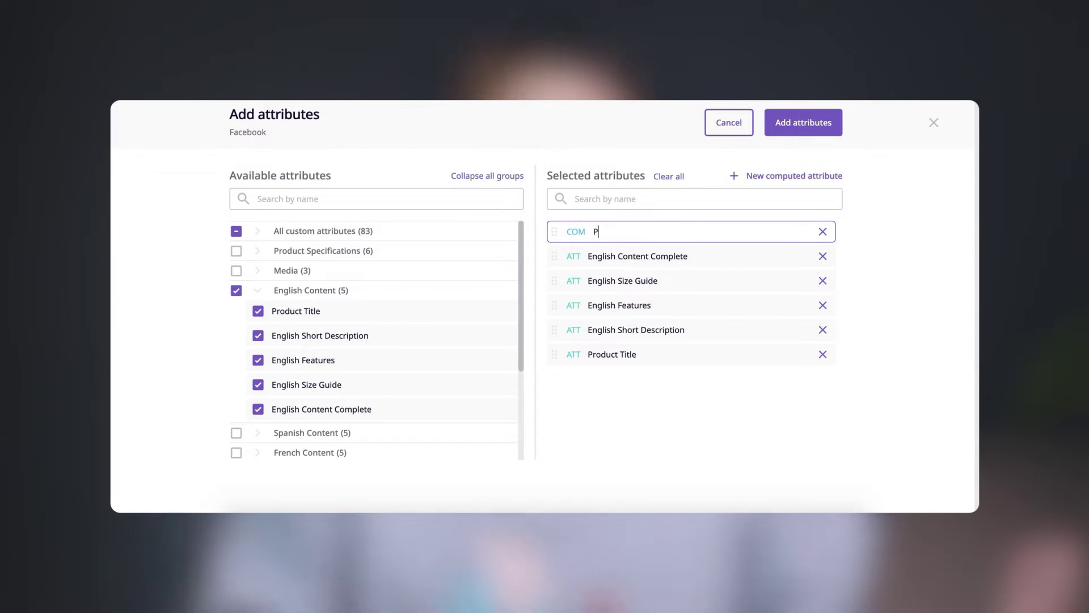
{"action": "type", "text": "rice USD"}
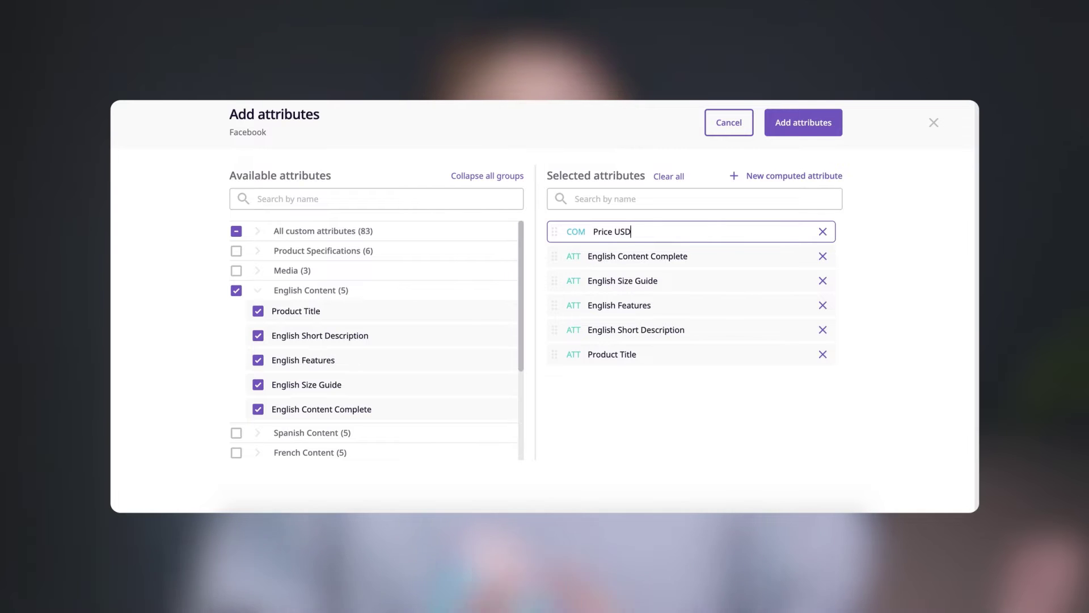
{"action": "left_click", "coordinate": [805, 127]}
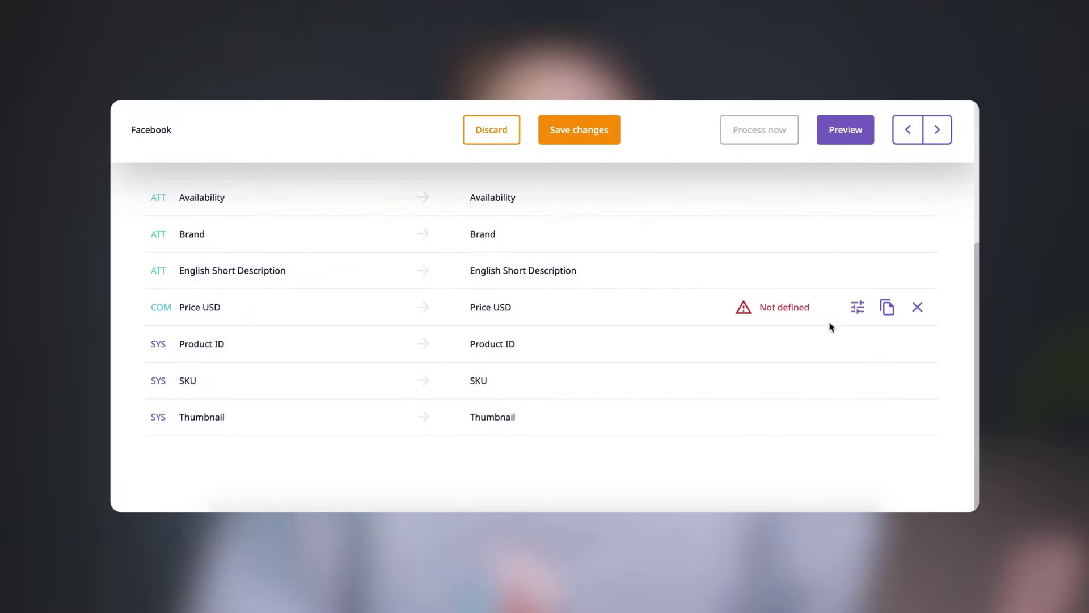
{"action": "left_click", "coordinate": [856, 306]}
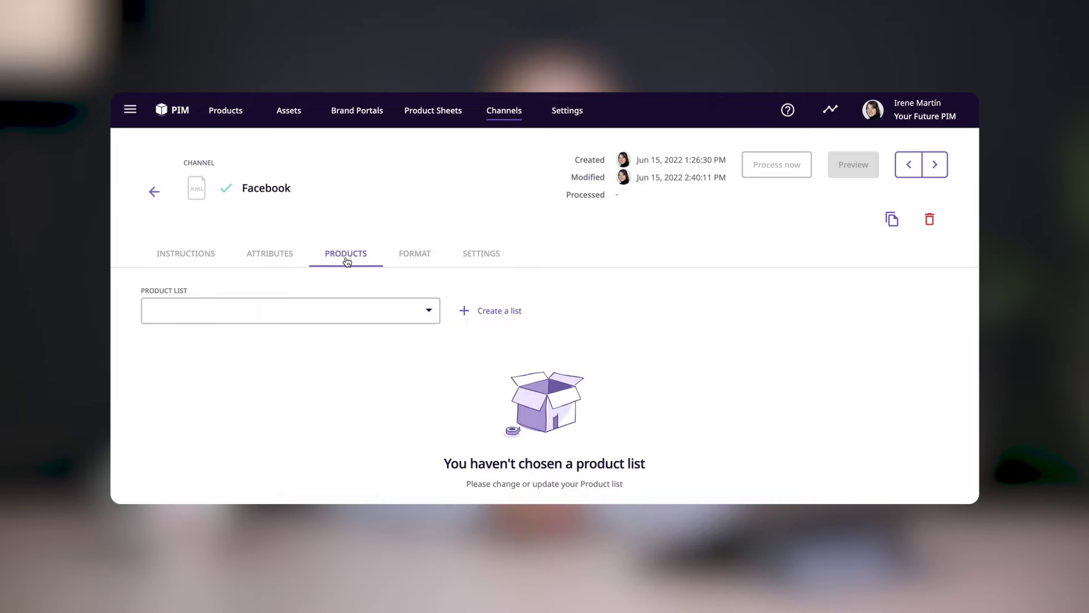
- Save the Amazon Ready = 100 product filter as a brand new list for the channel
{"action": "left_click", "coordinate": [347, 307]}
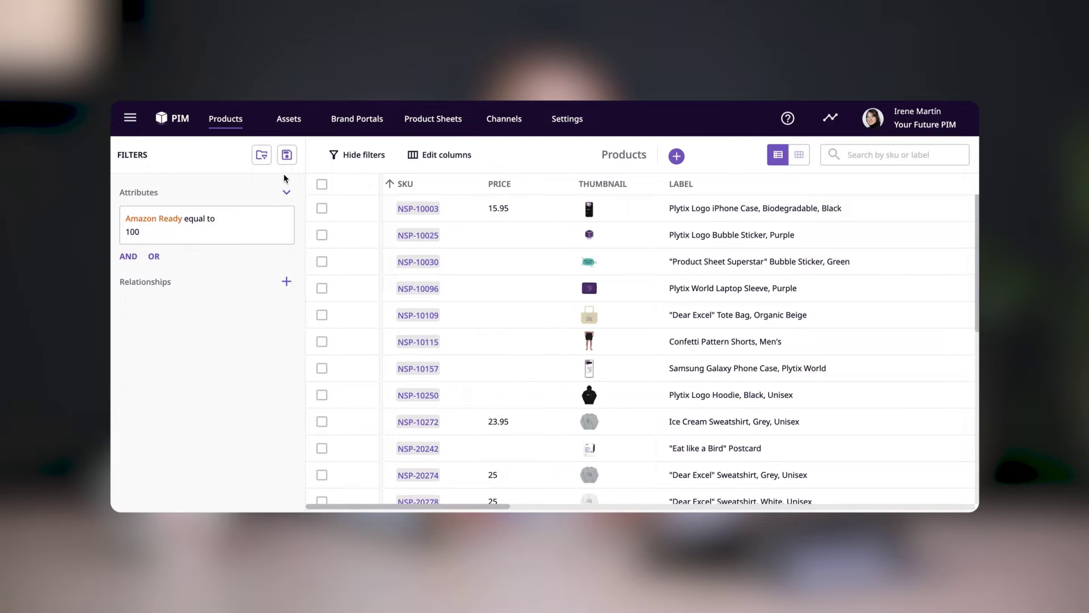
{"action": "left_click", "coordinate": [287, 154]}
{"action": "left_click", "coordinate": [526, 266]}
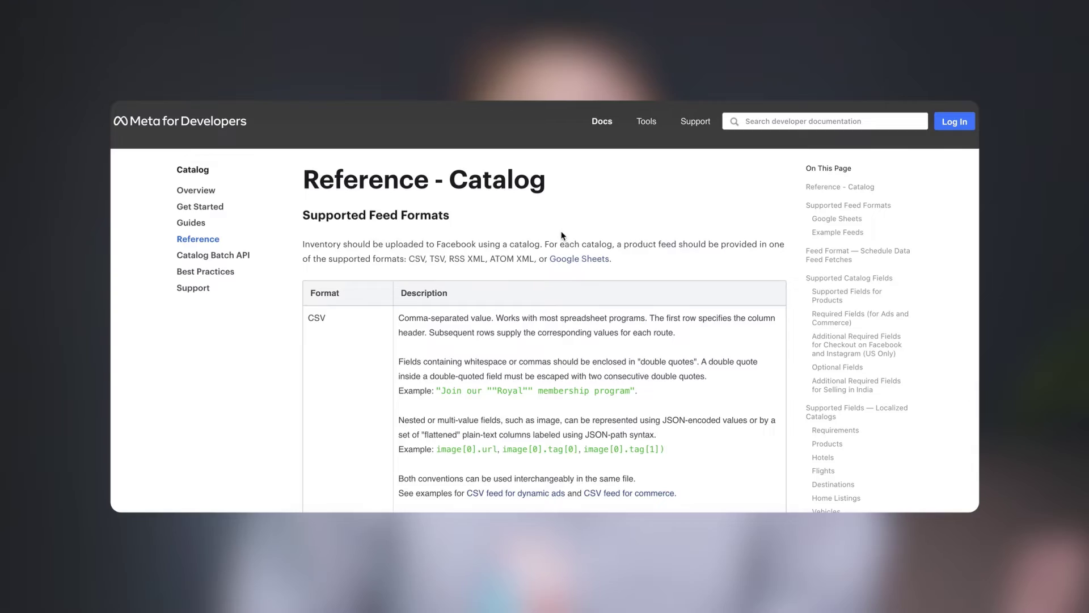
- Scroll the Meta catalog reference page down to the example XML feed code
{"action": "scroll", "coordinate": [562, 235], "scroll_direction": "down", "scroll_amount": 15}
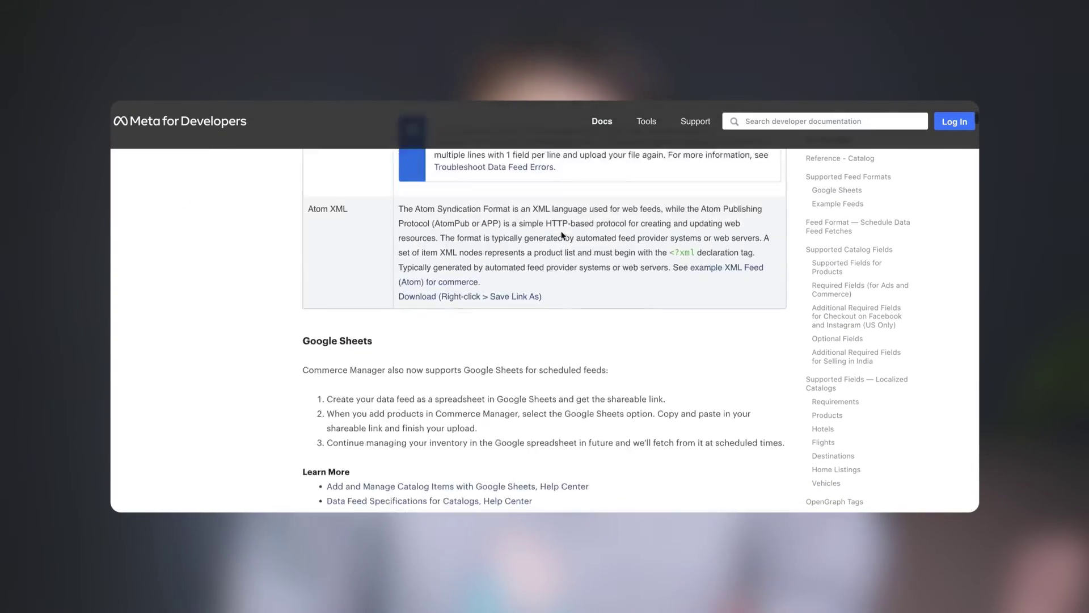
{"action": "scroll", "coordinate": [562, 233], "scroll_direction": "down", "scroll_amount": 20}
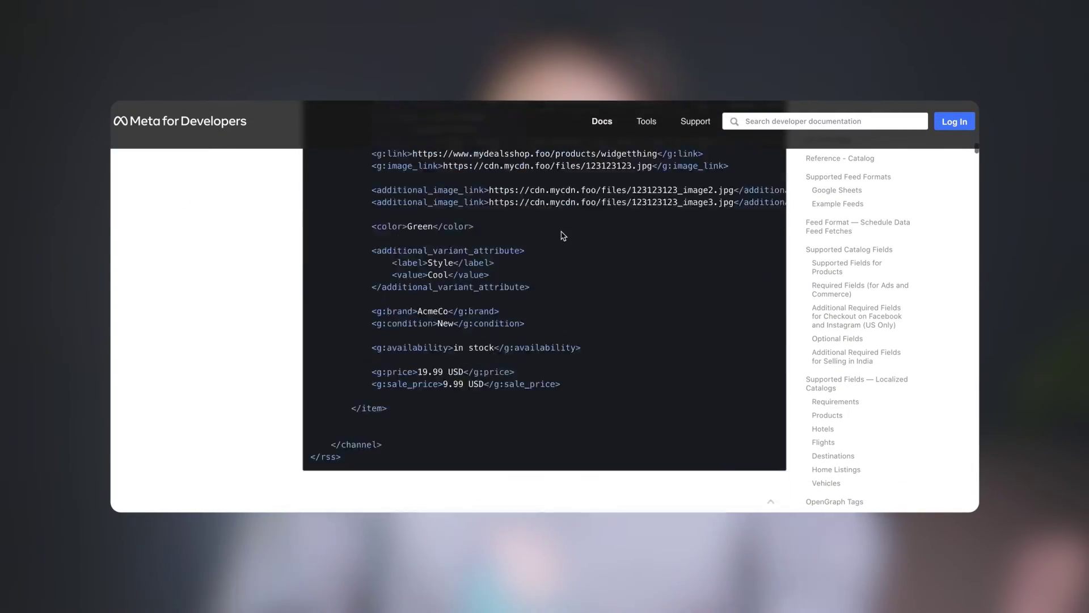
{"action": "scroll", "coordinate": [561, 235], "scroll_direction": "down", "scroll_amount": 20}
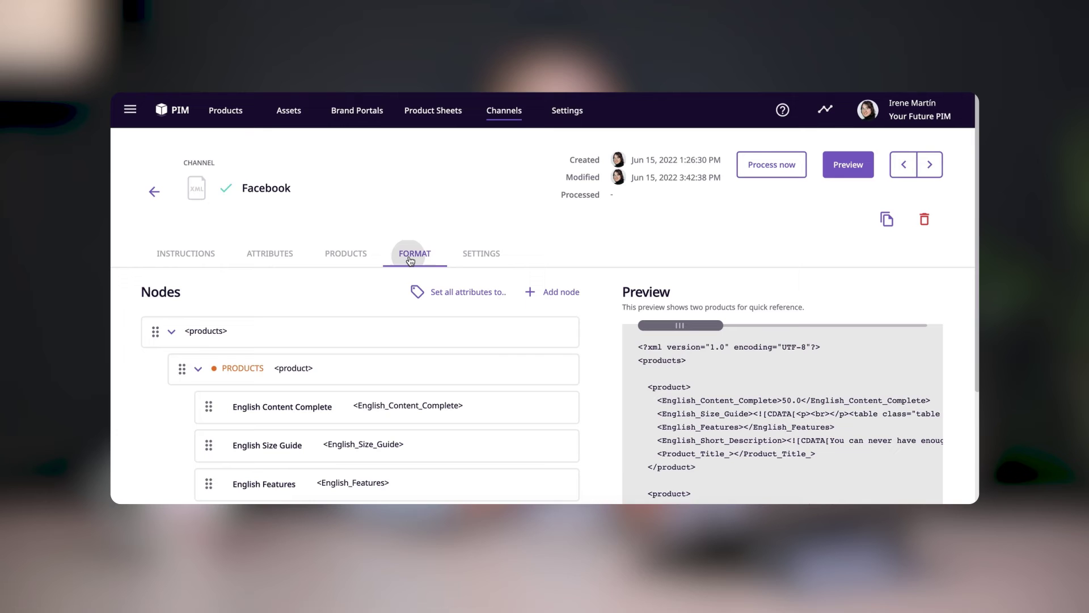
- Add an rss node to the feed format and start giving it a version attribute
{"action": "left_click", "coordinate": [553, 292]}
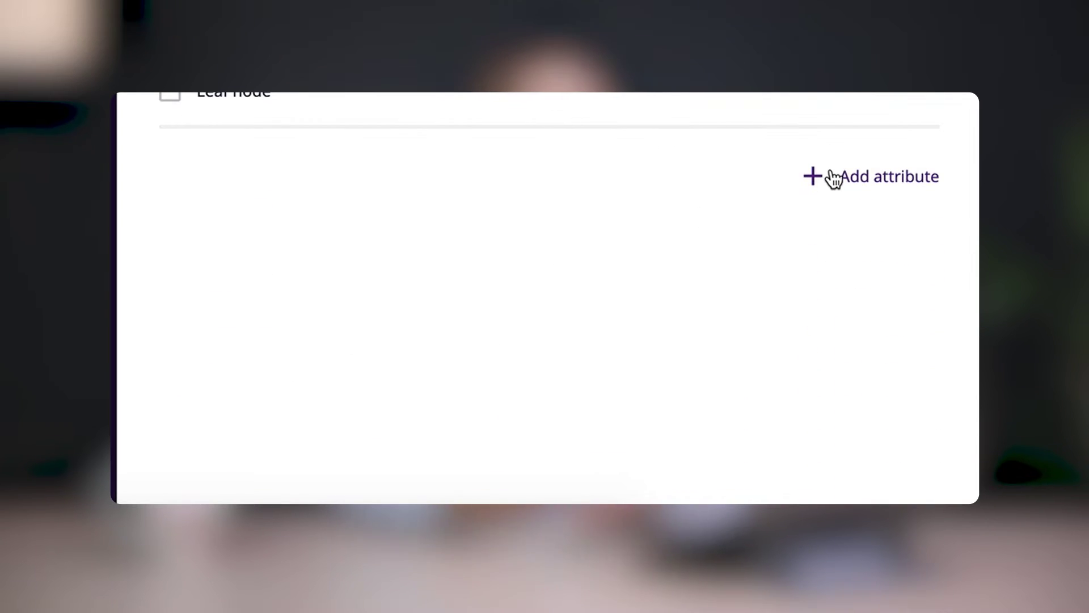
{"action": "left_click", "coordinate": [834, 179]}
{"action": "left_click", "coordinate": [334, 278]}
{"action": "type", "text": "versi"}
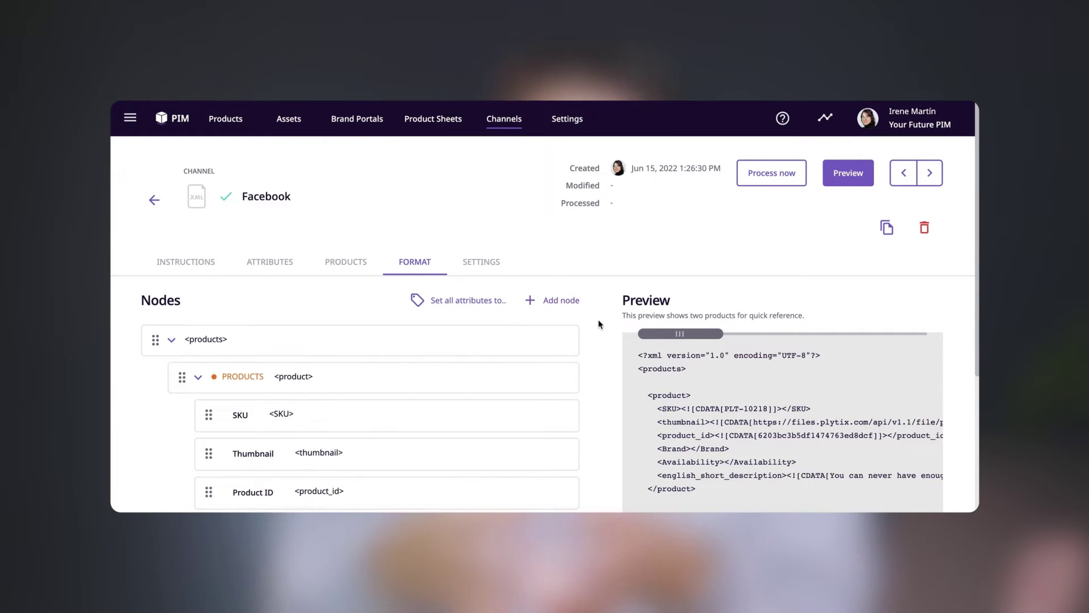
{"action": "scroll", "coordinate": [599, 325], "scroll_direction": "down", "scroll_amount": 5}
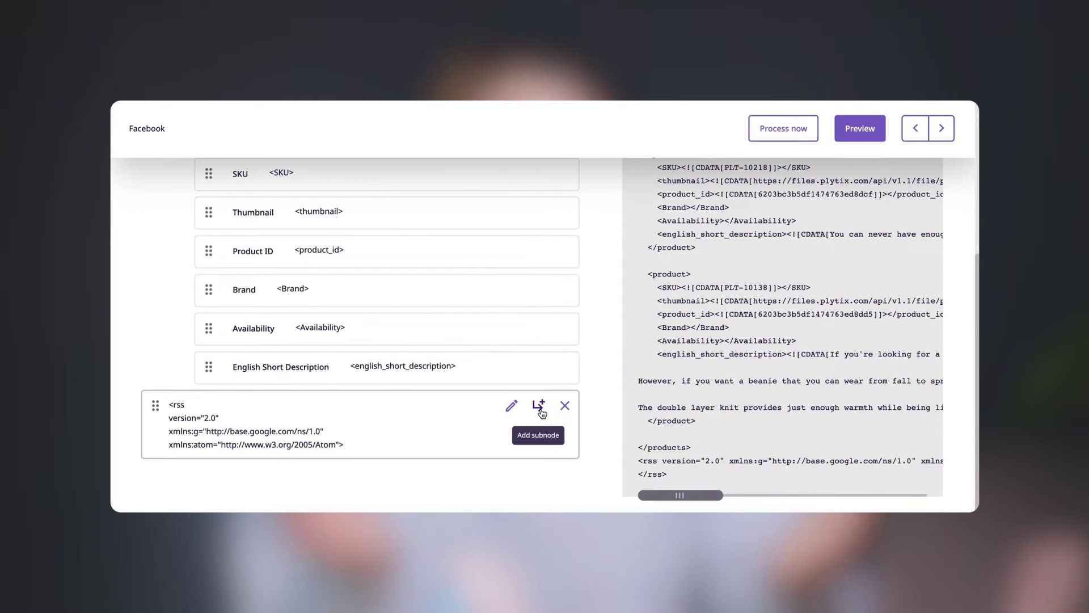
- Add a channel node placed under the rss node
{"action": "left_click", "coordinate": [540, 409]}
{"action": "type", "text": "channel"}
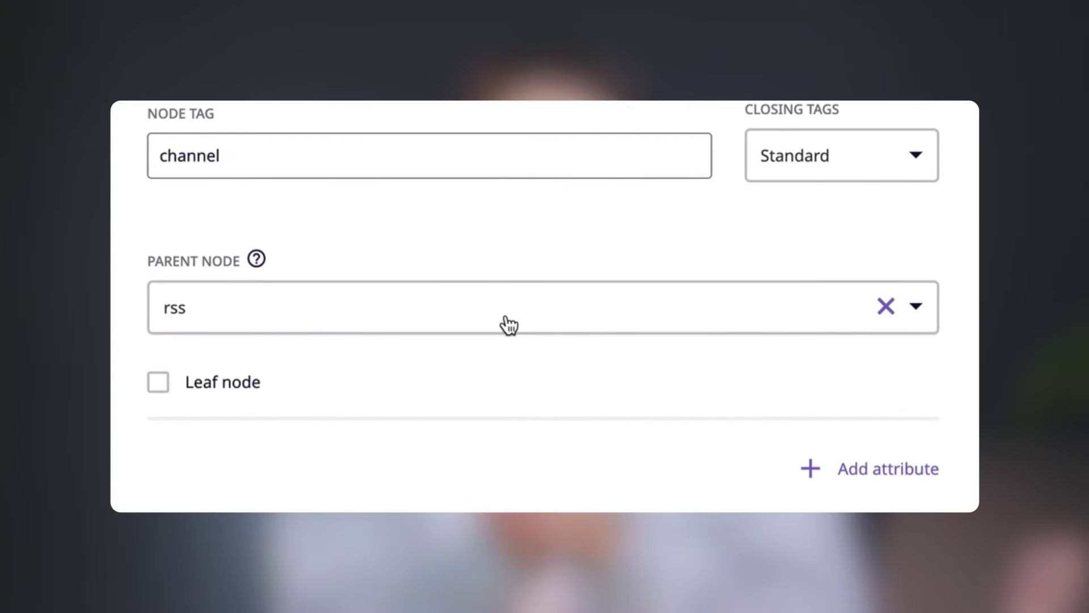
{"action": "left_click", "coordinate": [538, 326]}
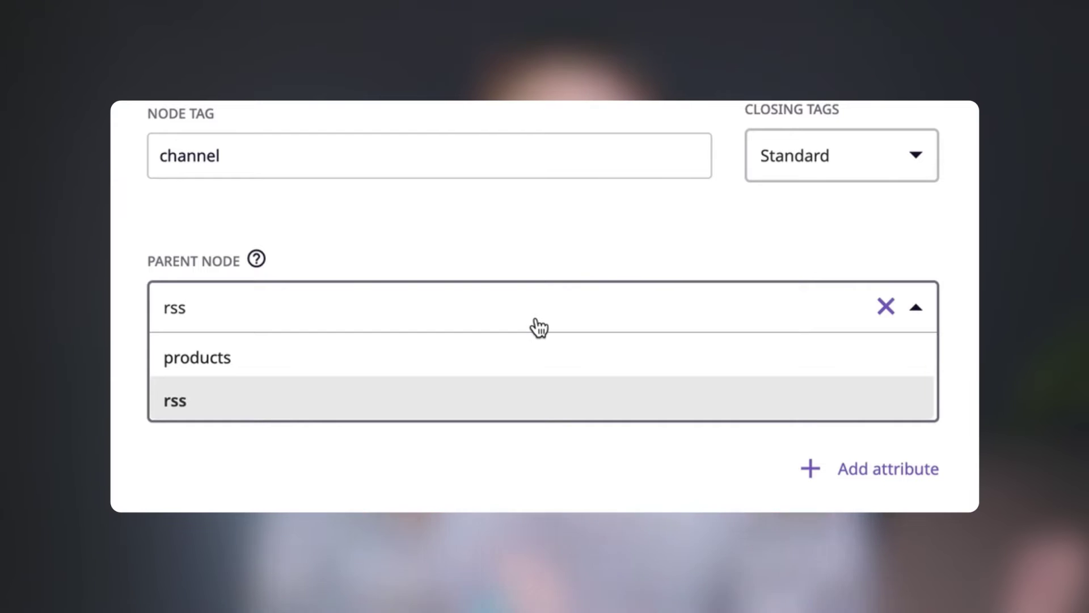
{"action": "left_click", "coordinate": [539, 400]}
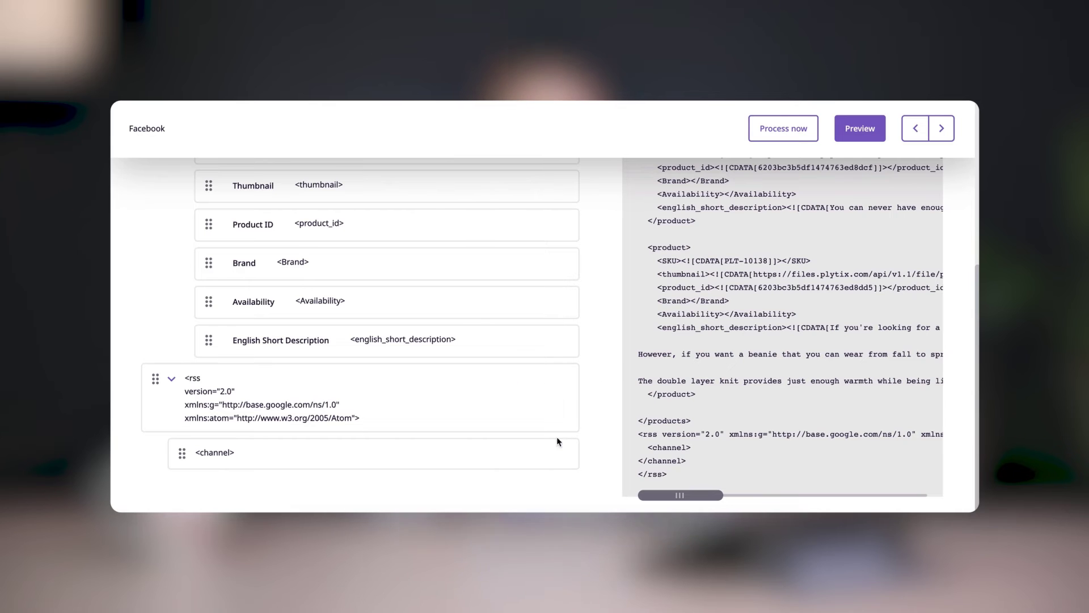
- Add a Facebook_catalog child node under channel holding text content 'Plytix Sw'
{"action": "left_click", "coordinate": [540, 454]}
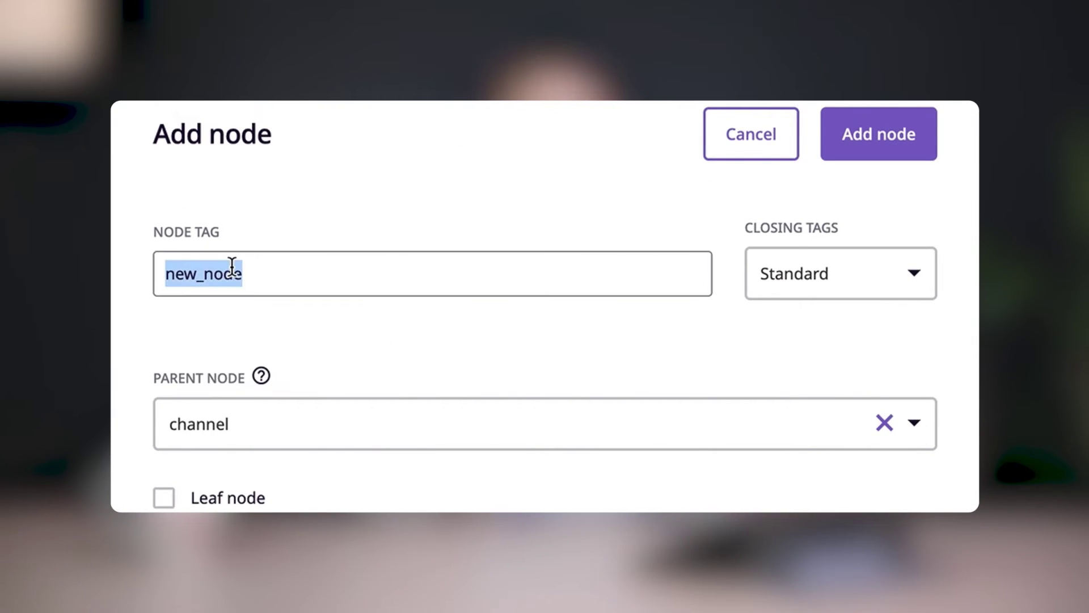
{"action": "type", "text": "Facebook_"}
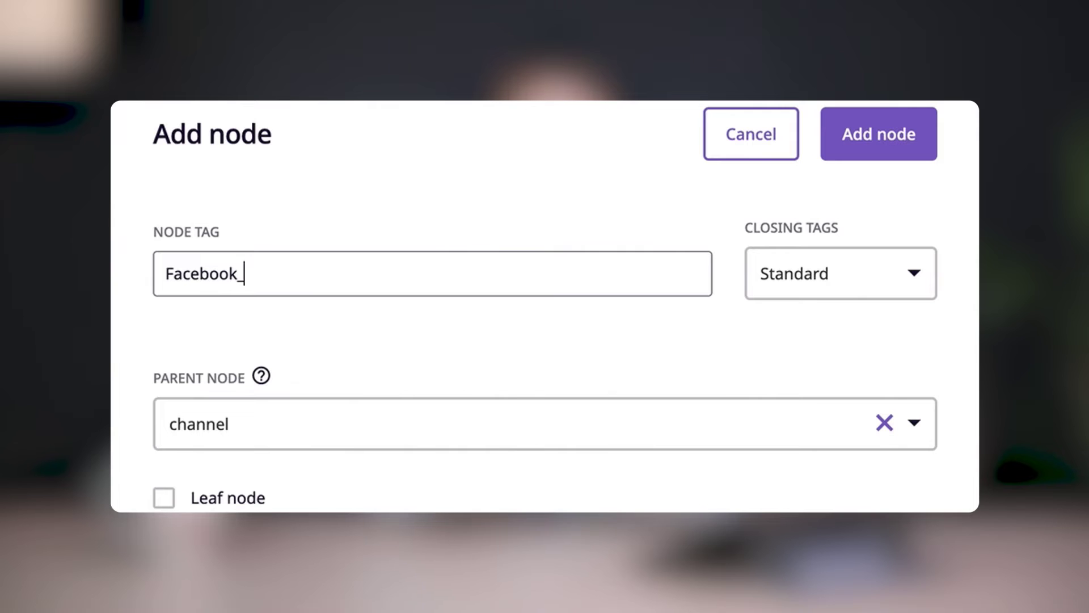
{"action": "type", "text": "catalog"}
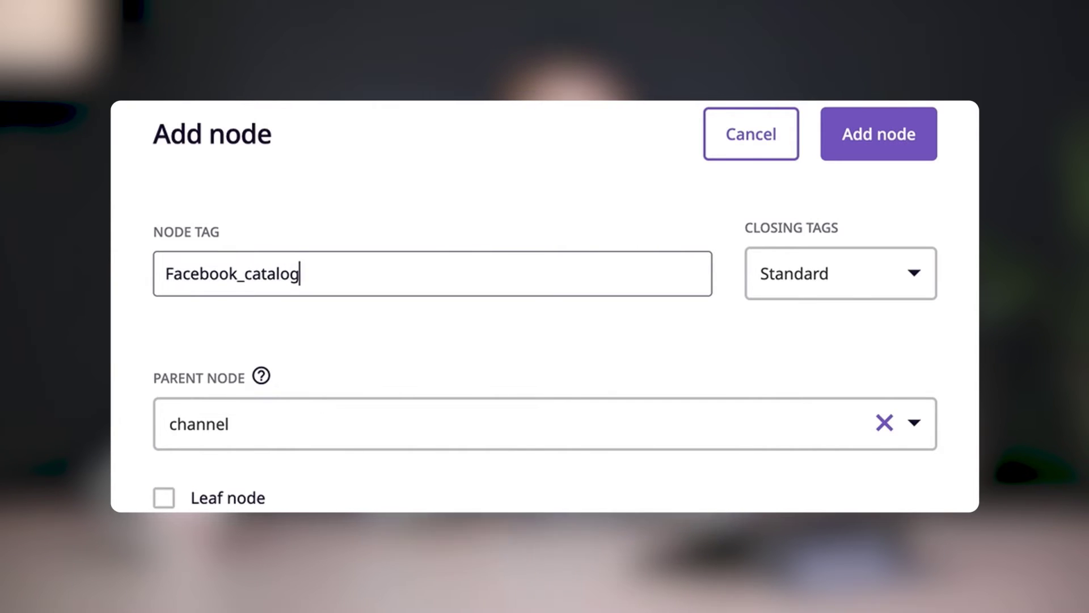
{"action": "scroll", "coordinate": [202, 357], "scroll_direction": "down", "scroll_amount": 4}
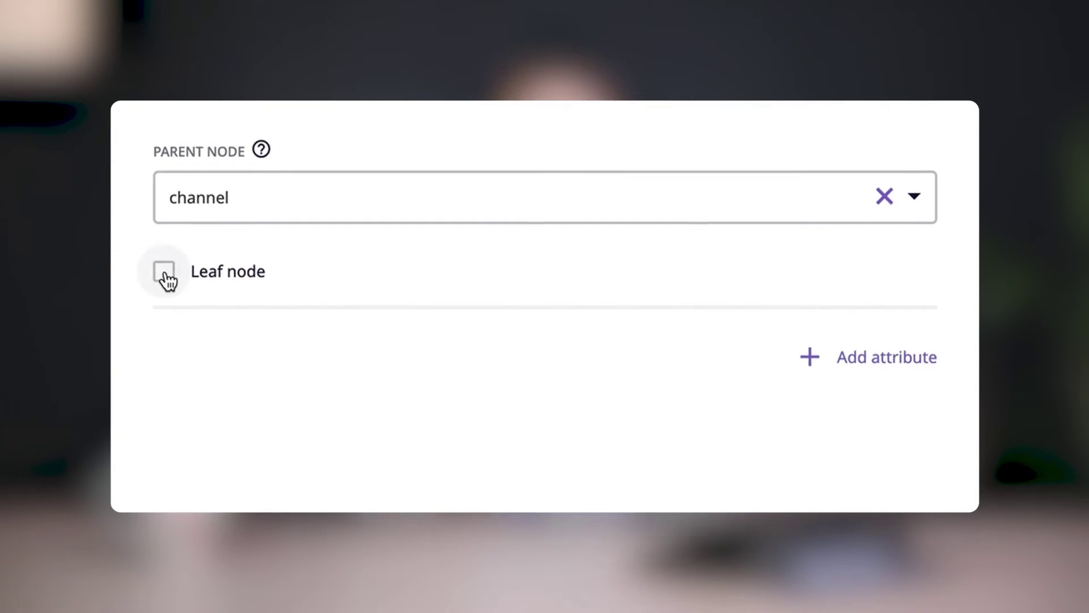
{"action": "left_click", "coordinate": [164, 273]}
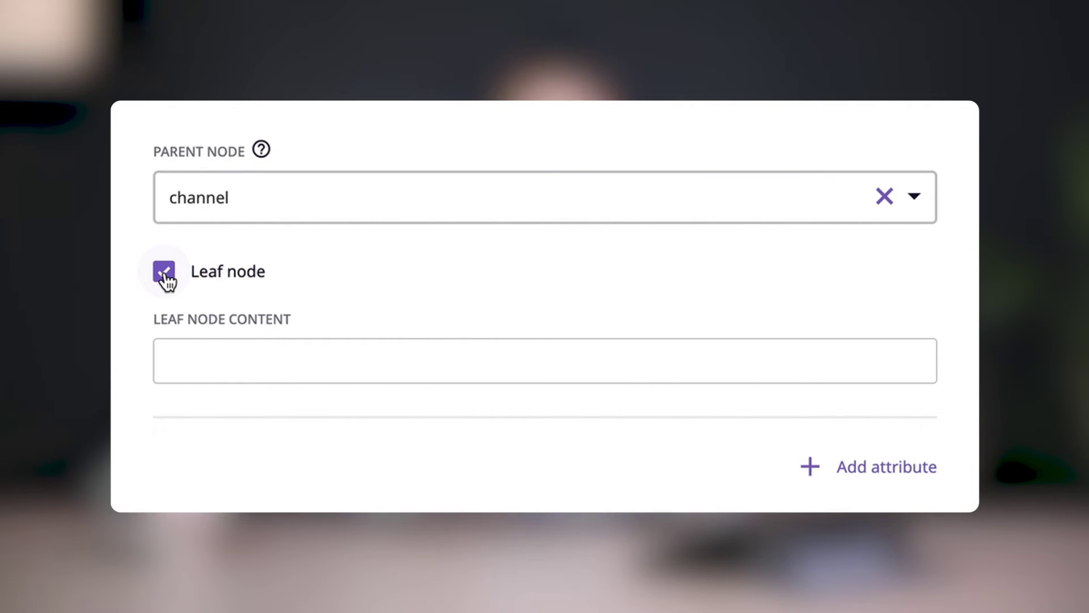
{"action": "left_click", "coordinate": [212, 355]}
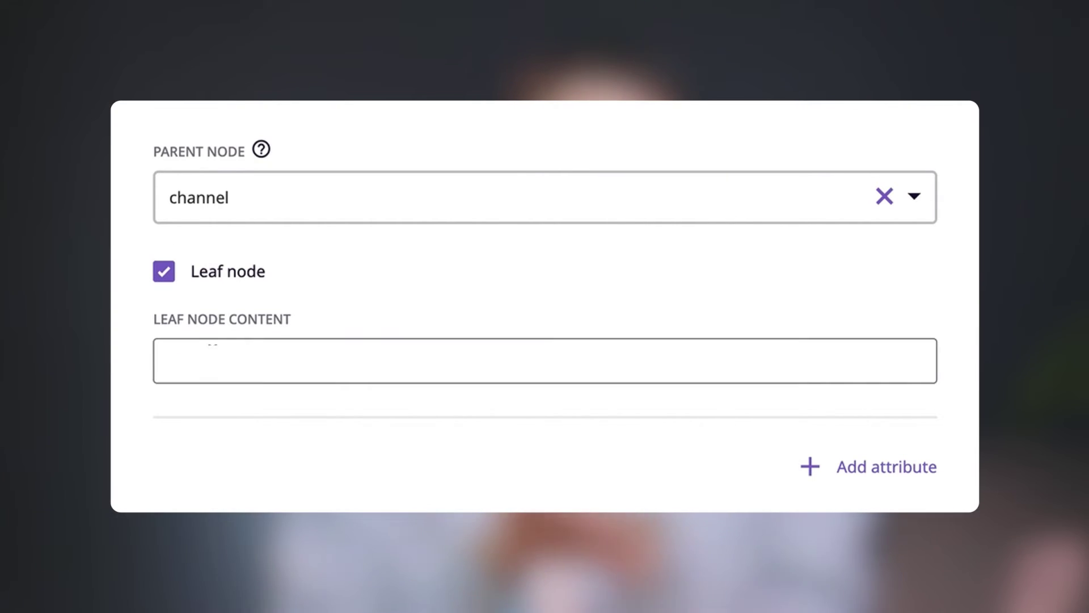
{"action": "type", "text": "Plytix Swag"}
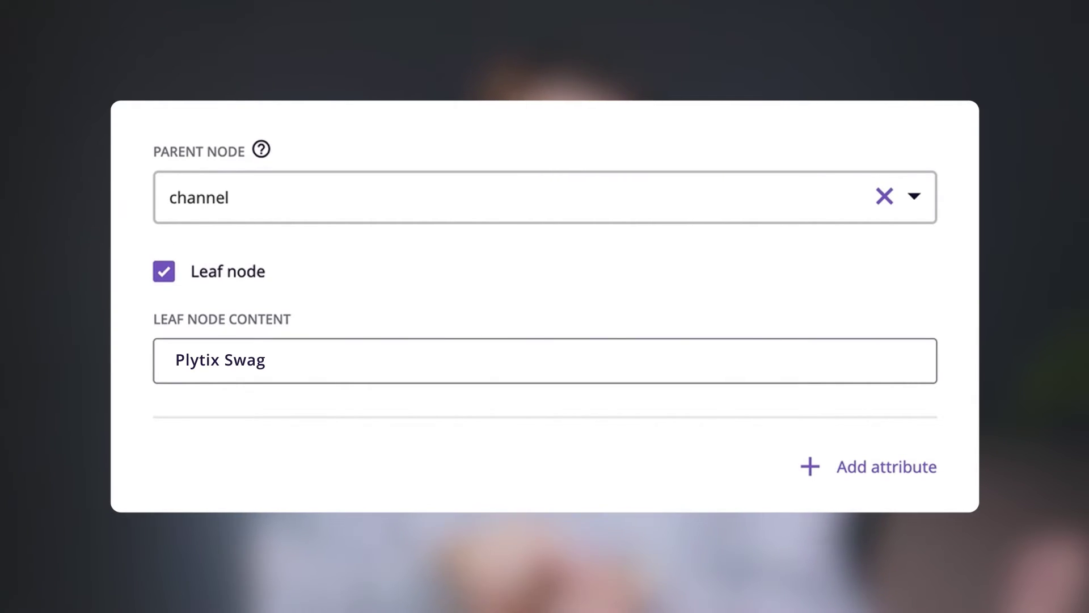
- Retag the node 'description', make it a leaf node, and set its content to 'catalog'
{"action": "scroll", "coordinate": [787, 203], "scroll_direction": "up", "scroll_amount": 5}
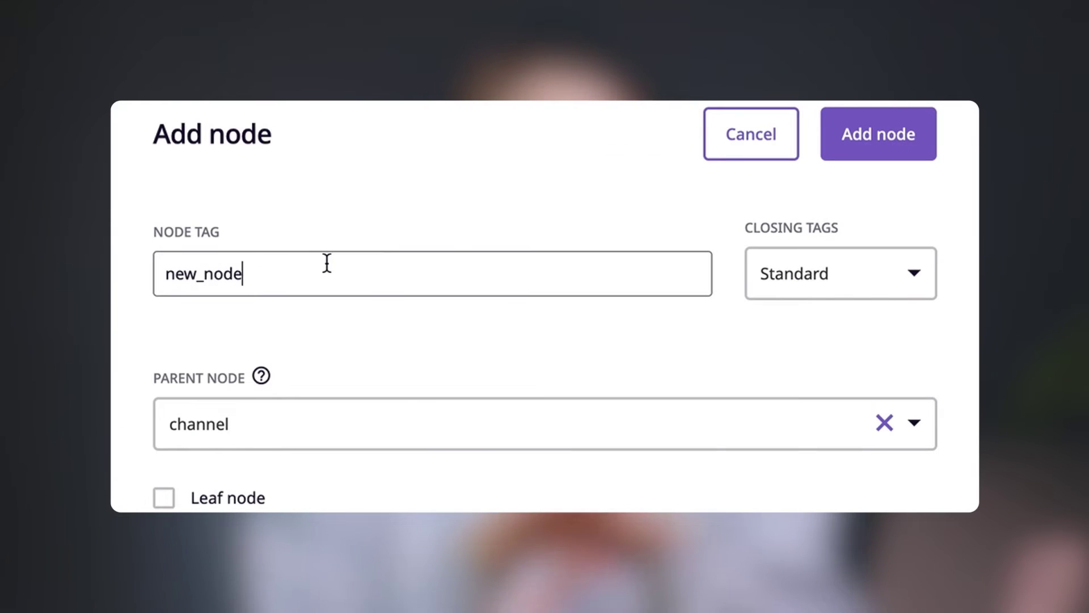
{"action": "double_click", "coordinate": [327, 263]}
{"action": "type", "text": "description"}
{"action": "scroll", "coordinate": [161, 486], "scroll_direction": "down", "scroll_amount": 3}
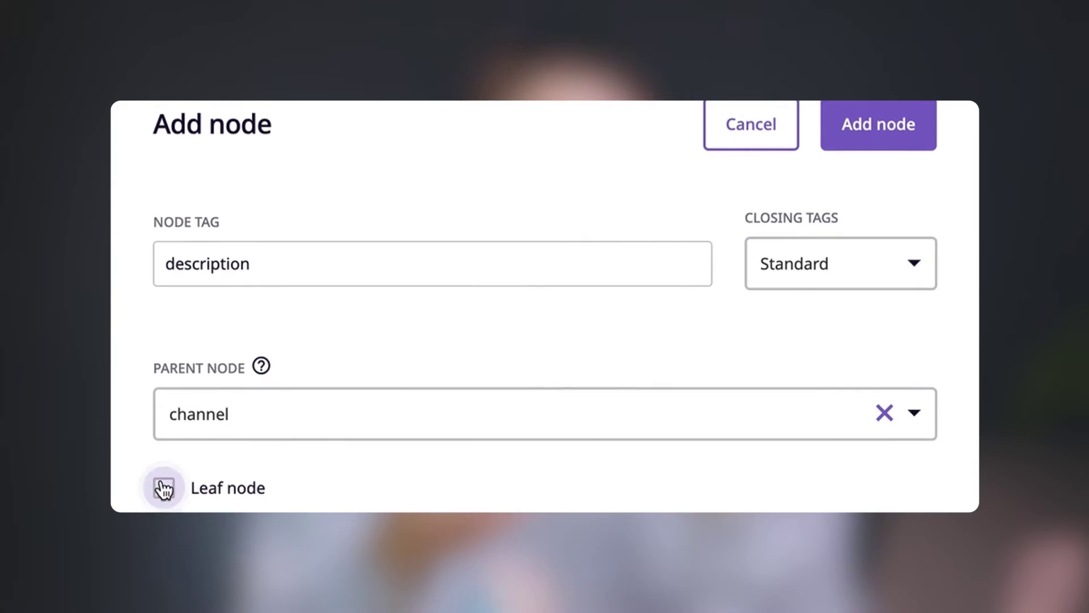
{"action": "left_click", "coordinate": [162, 487]}
{"action": "left_click", "coordinate": [194, 400]}
{"action": "type", "text": "catalog"}
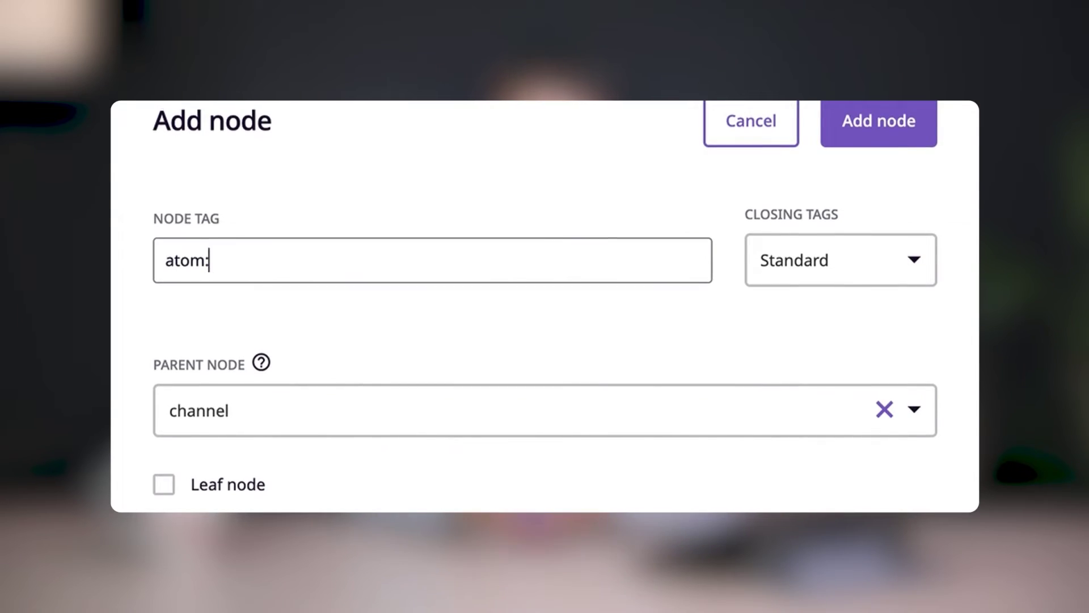
- Add an atom:link node under channel with Self-closing tags
{"action": "type", "text": ":link"}
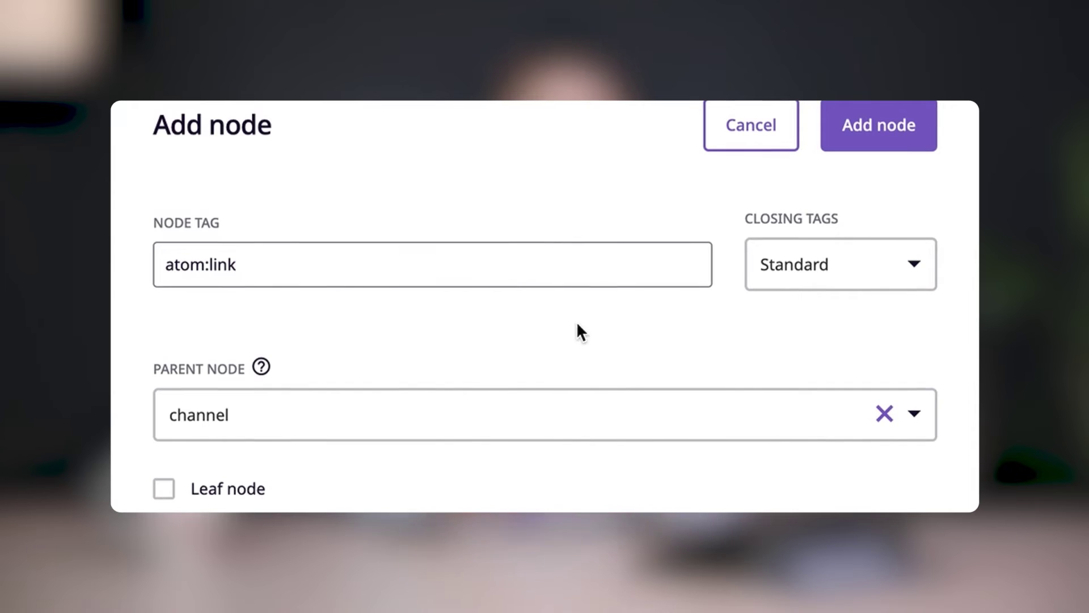
{"action": "left_click", "coordinate": [824, 284]}
{"action": "left_click", "coordinate": [814, 354]}
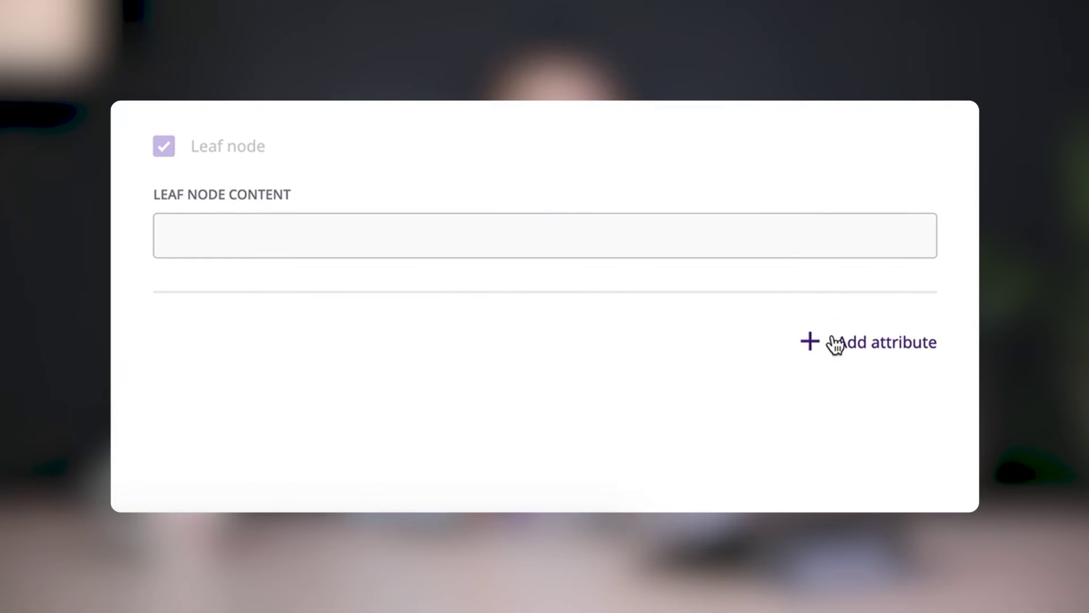
{"action": "scroll", "coordinate": [836, 350], "scroll_direction": "down", "scroll_amount": 2}
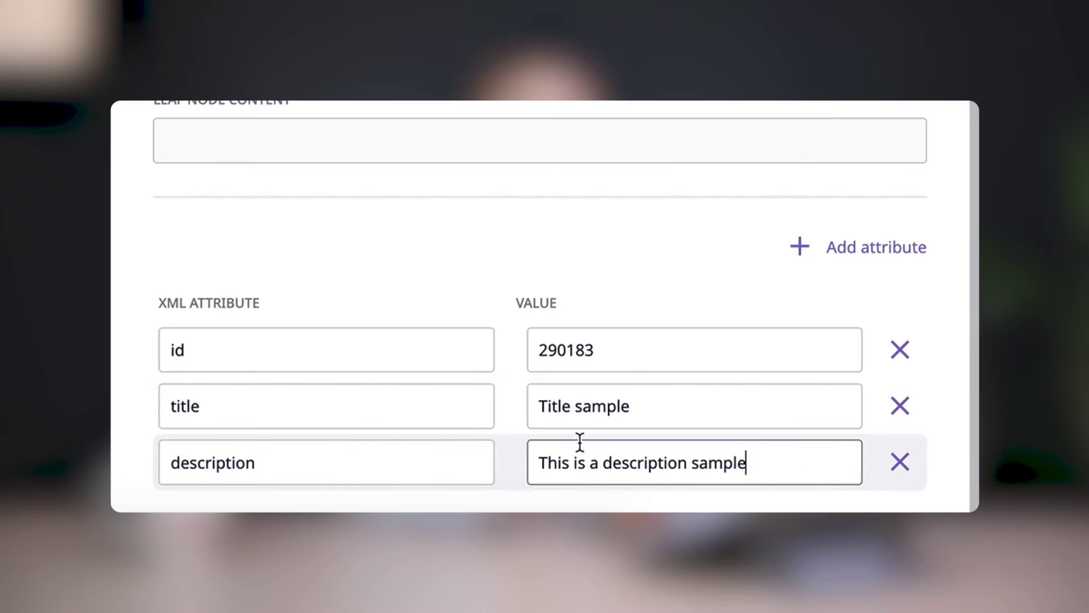
{"action": "scroll", "coordinate": [618, 404], "scroll_direction": "up", "scroll_amount": 6}
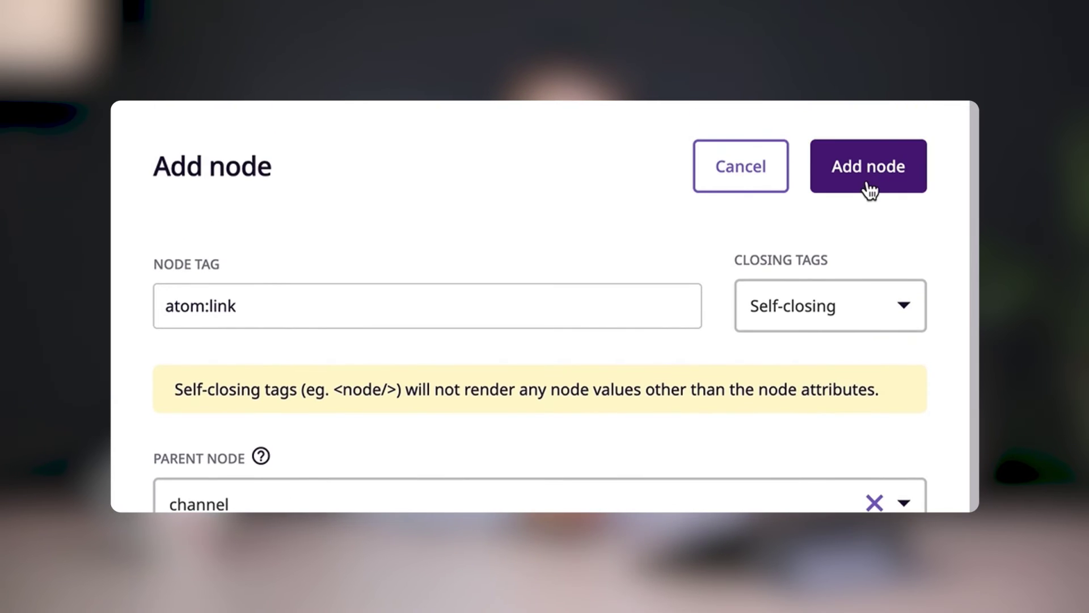
{"action": "left_click", "coordinate": [867, 181]}
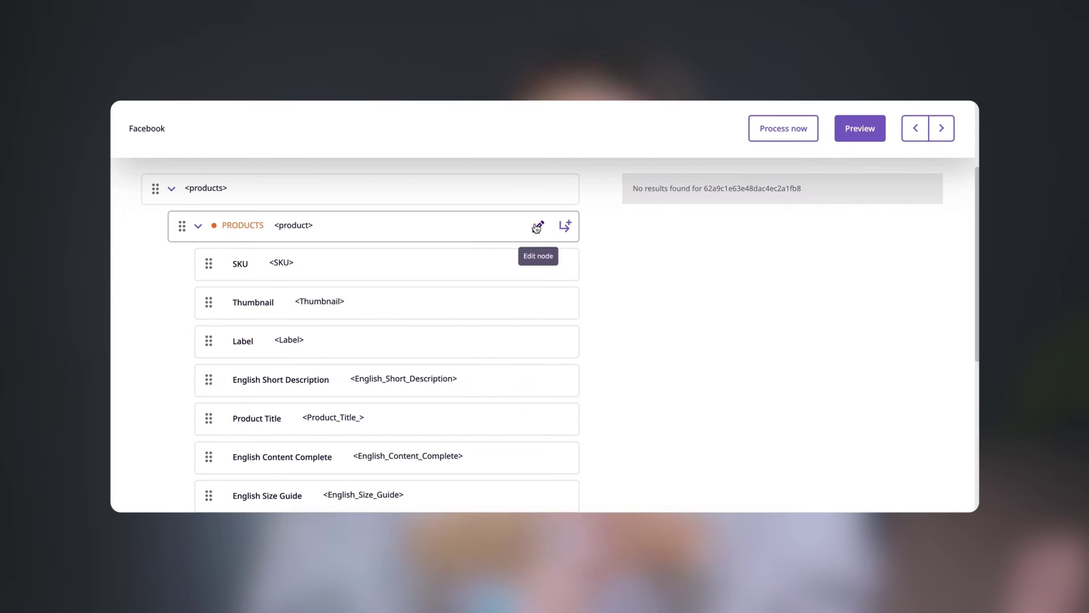
- Rename the product node's tag to Item
{"action": "left_click", "coordinate": [535, 228]}
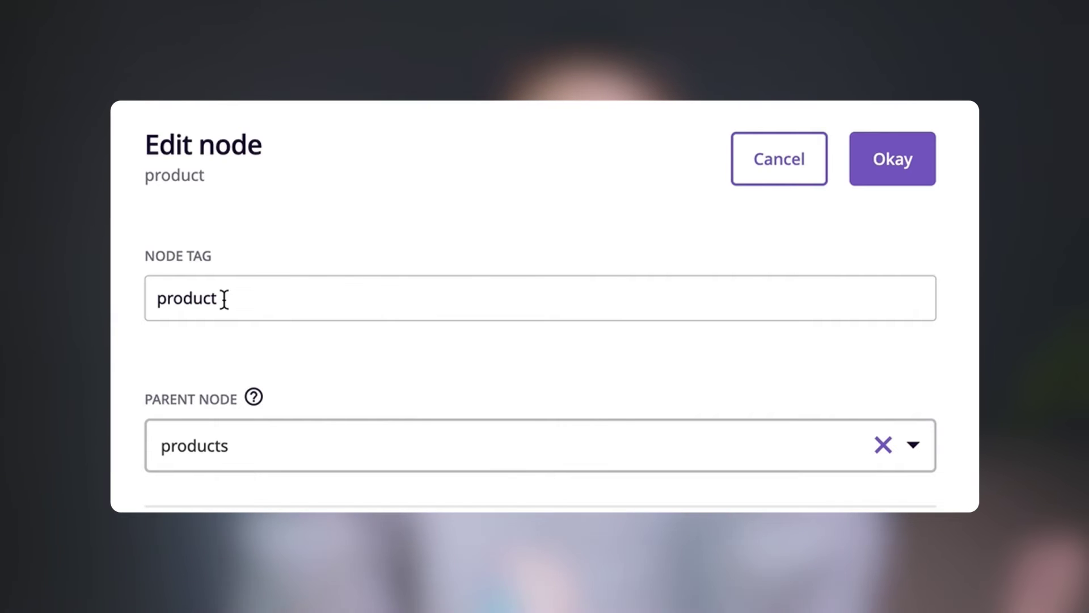
{"action": "left_click_drag", "start_coordinate": [224, 299], "coordinate": [141, 298]}
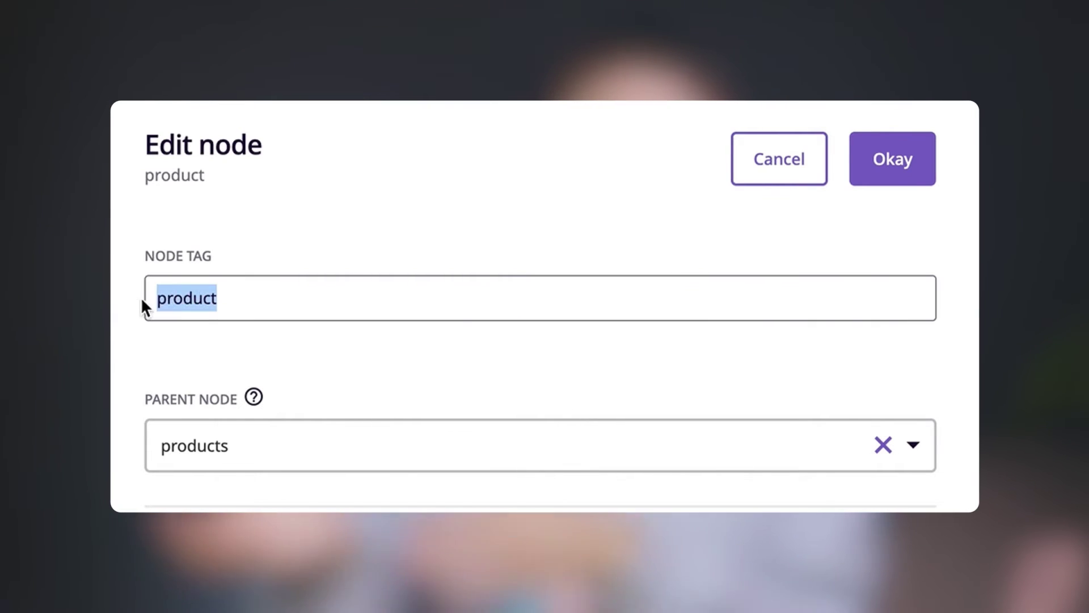
{"action": "key", "text": "BackSpace"}
{"action": "type", "text": "Item"}
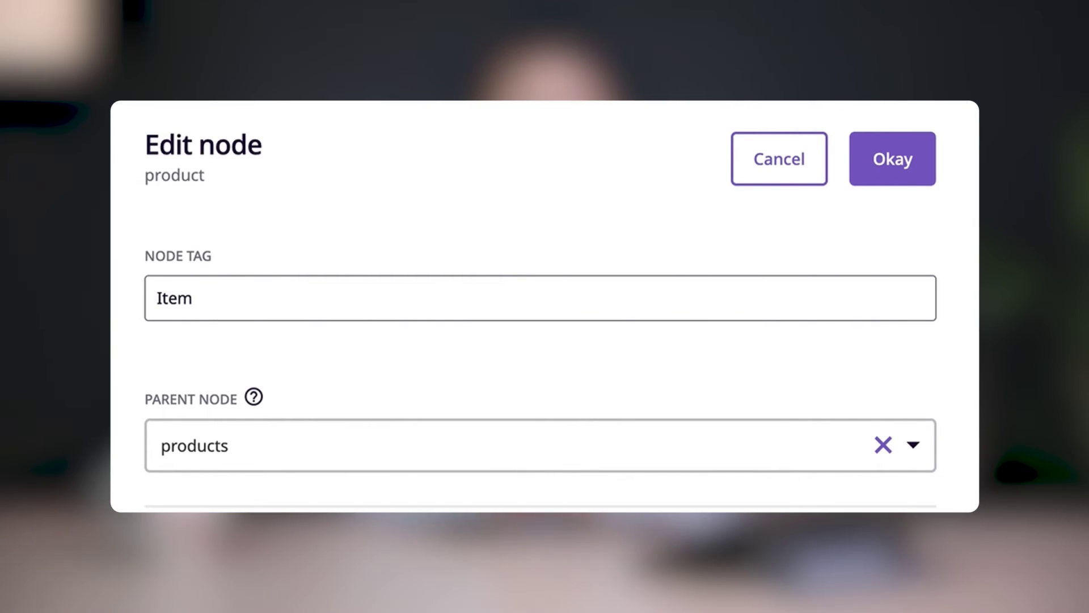
{"action": "left_click", "coordinate": [881, 181]}
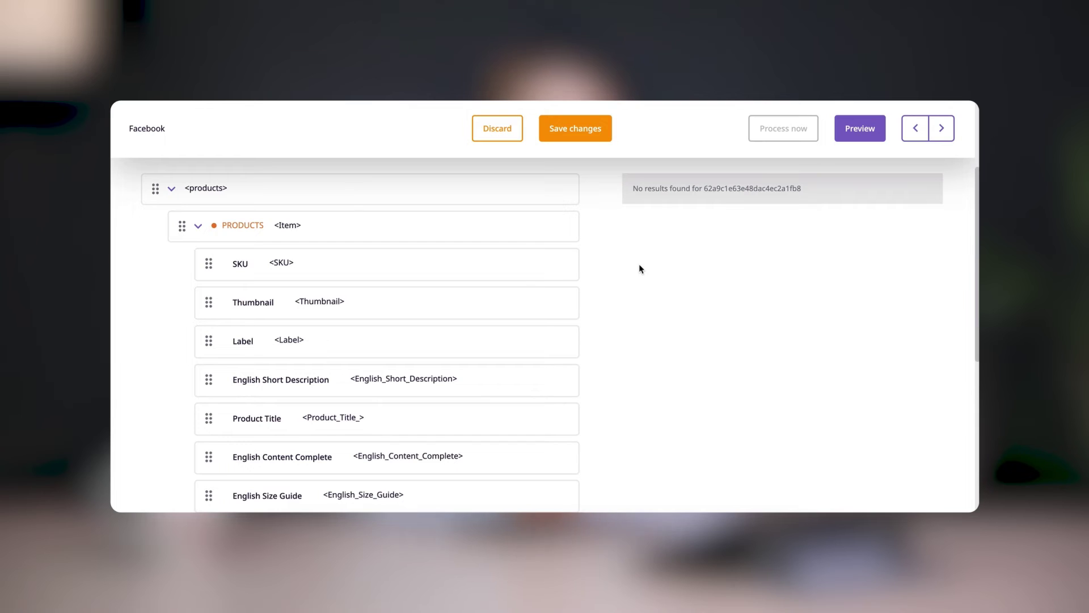
- Change the SKU node's tag to Id
{"action": "left_click", "coordinate": [564, 263]}
{"action": "double_click", "coordinate": [266, 302]}
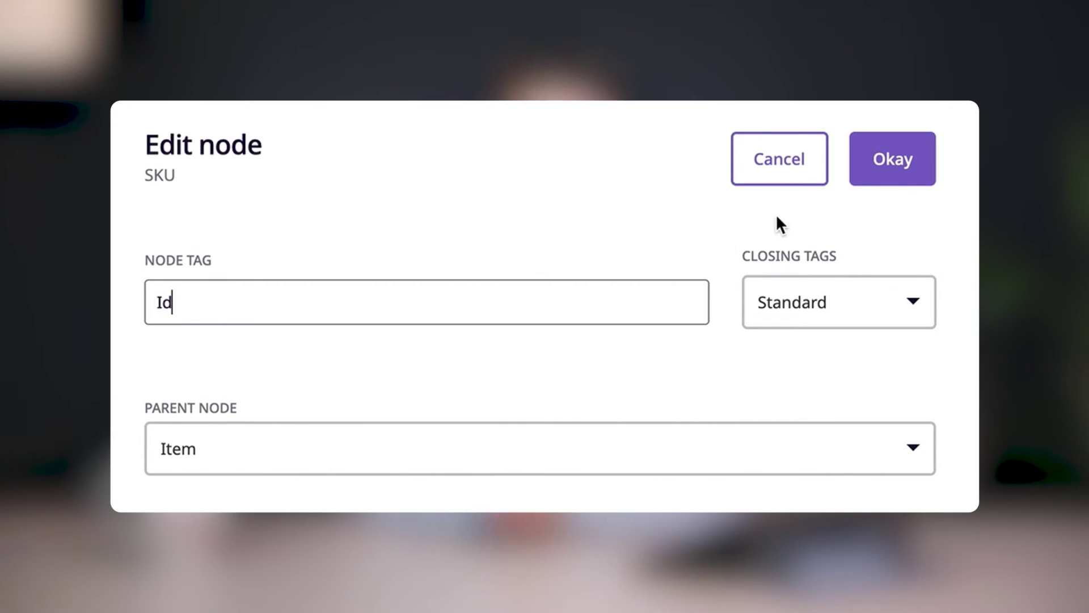
{"action": "left_click", "coordinate": [892, 164]}
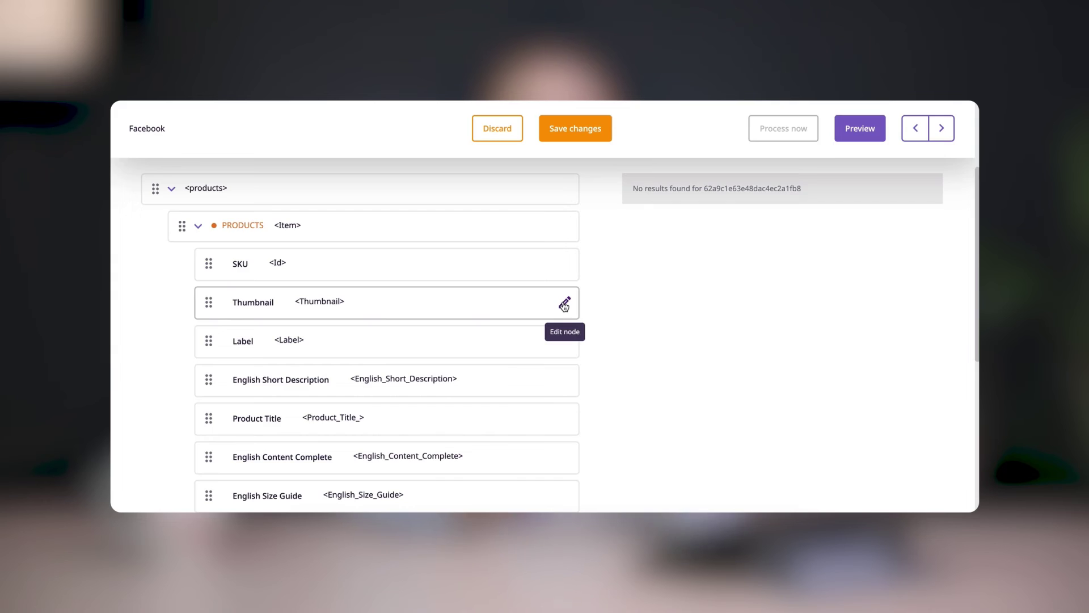
{"action": "left_click", "coordinate": [564, 306]}
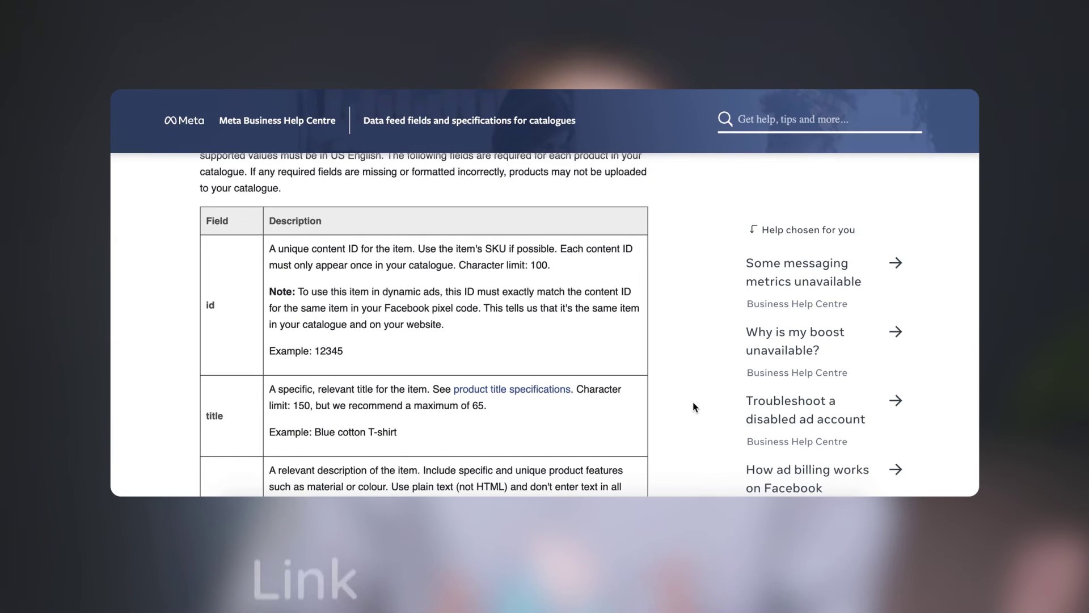
- Scroll Meta's catalogue feed specifications to review fields like id, title, price, link and image_link
{"action": "scroll", "coordinate": [693, 406], "scroll_direction": "down", "scroll_amount": 5}
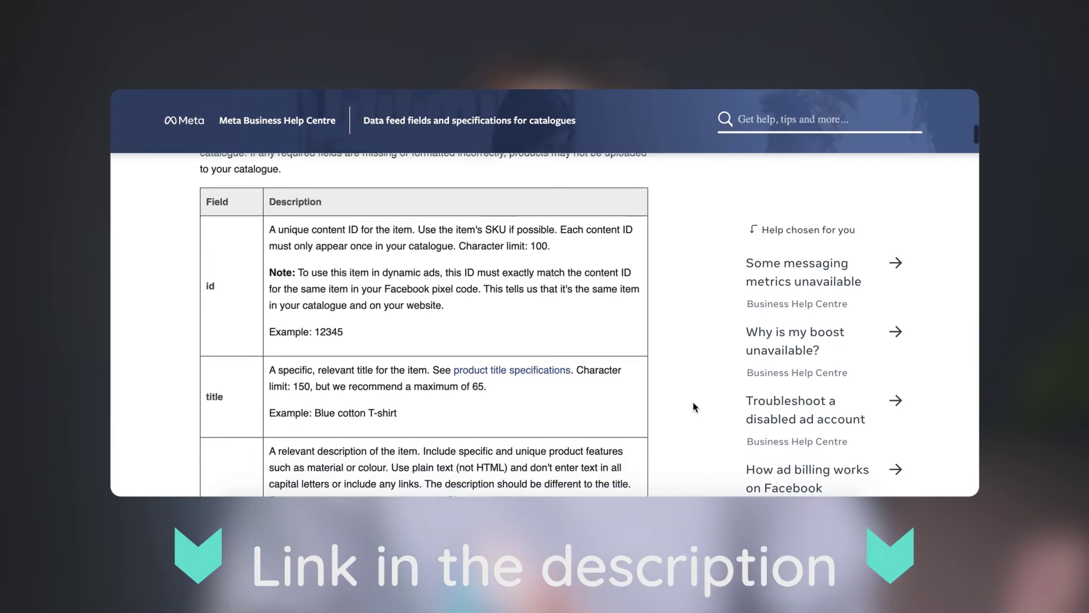
{"action": "scroll", "coordinate": [693, 406], "scroll_direction": "down", "scroll_amount": 10}
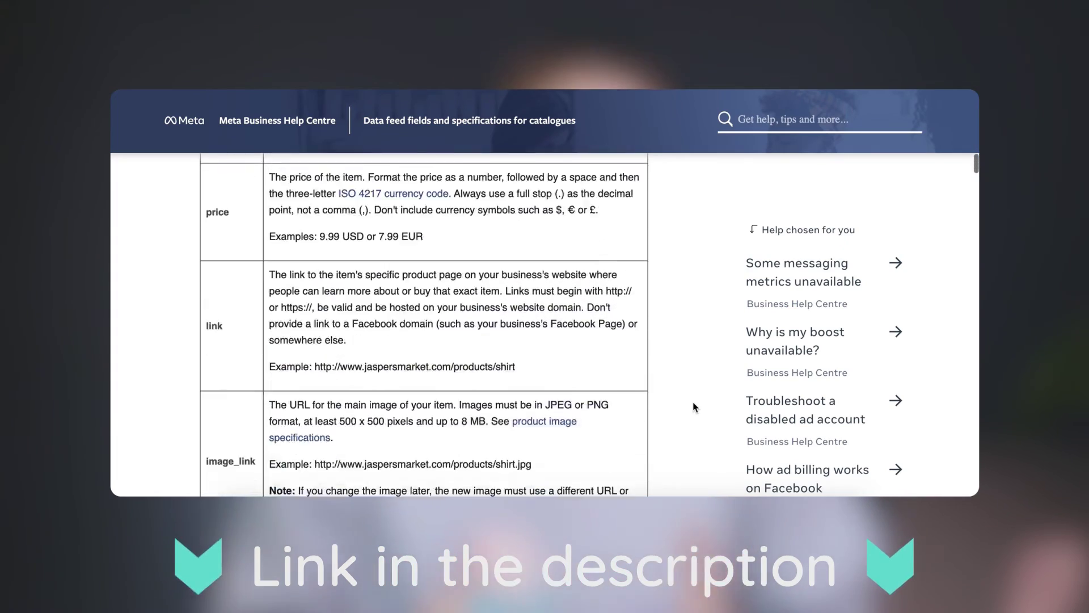
{"action": "scroll", "coordinate": [694, 406], "scroll_direction": "down", "scroll_amount": 8}
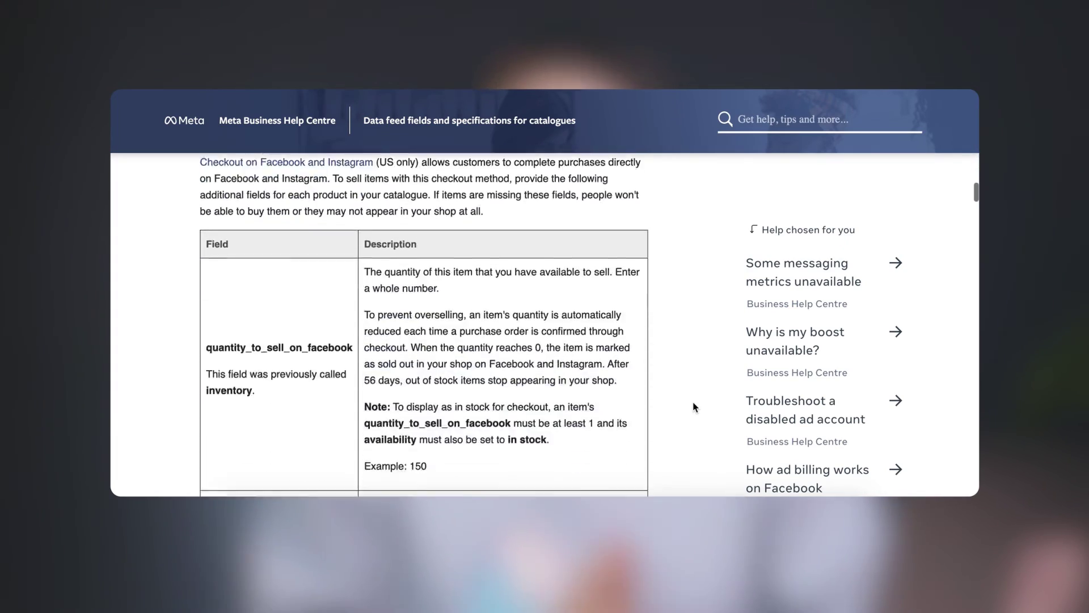
{"action": "scroll", "coordinate": [694, 407], "scroll_direction": "down", "scroll_amount": 5}
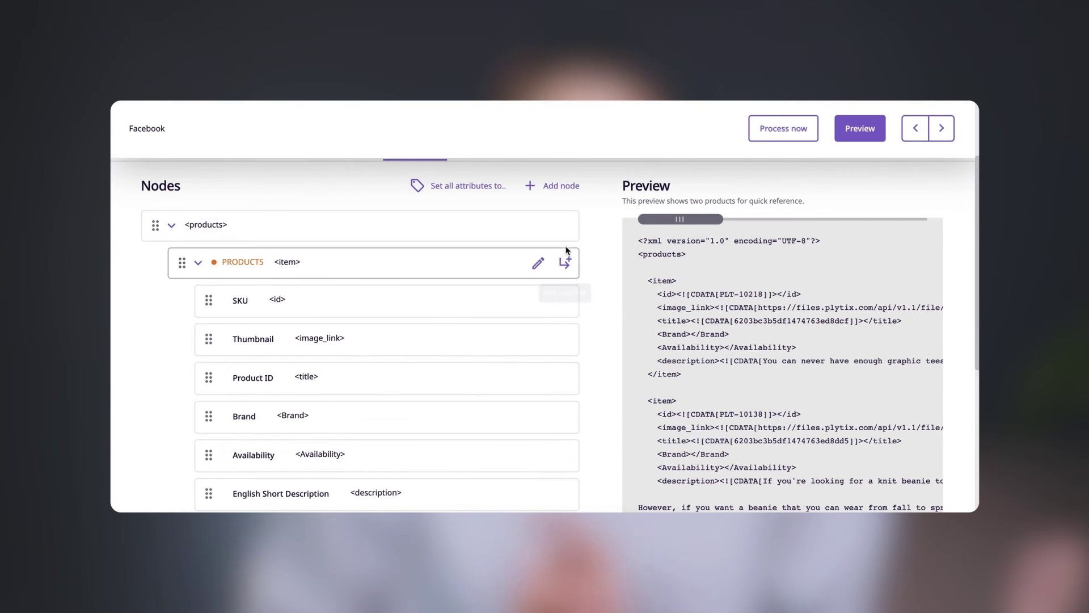
- Delete the <products> node, confirm the deletion, and go to the channel's Settings
{"action": "left_click", "coordinate": [565, 226]}
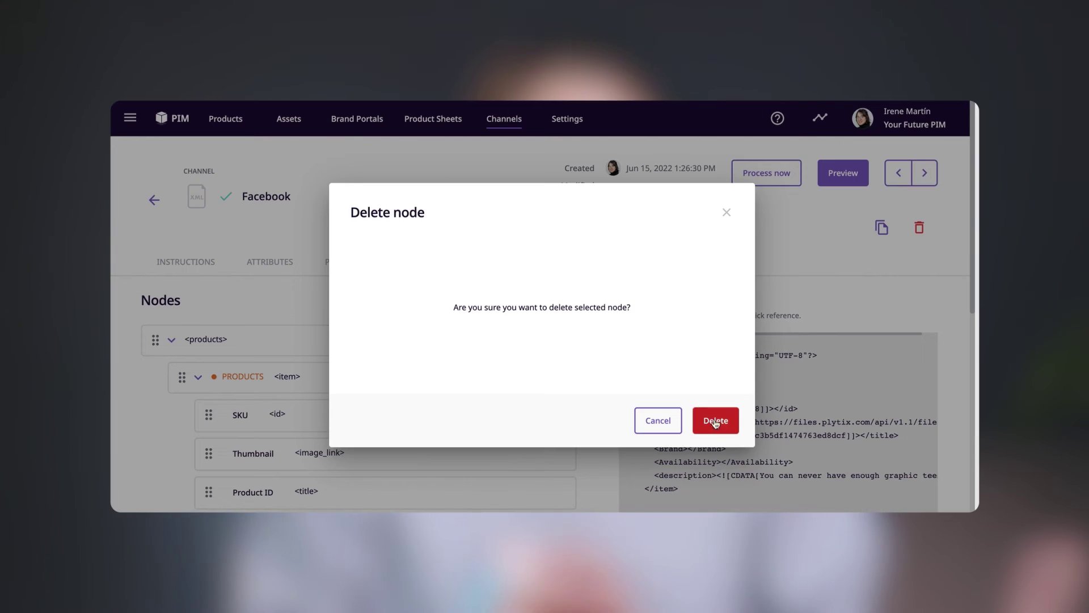
{"action": "left_click", "coordinate": [716, 421]}
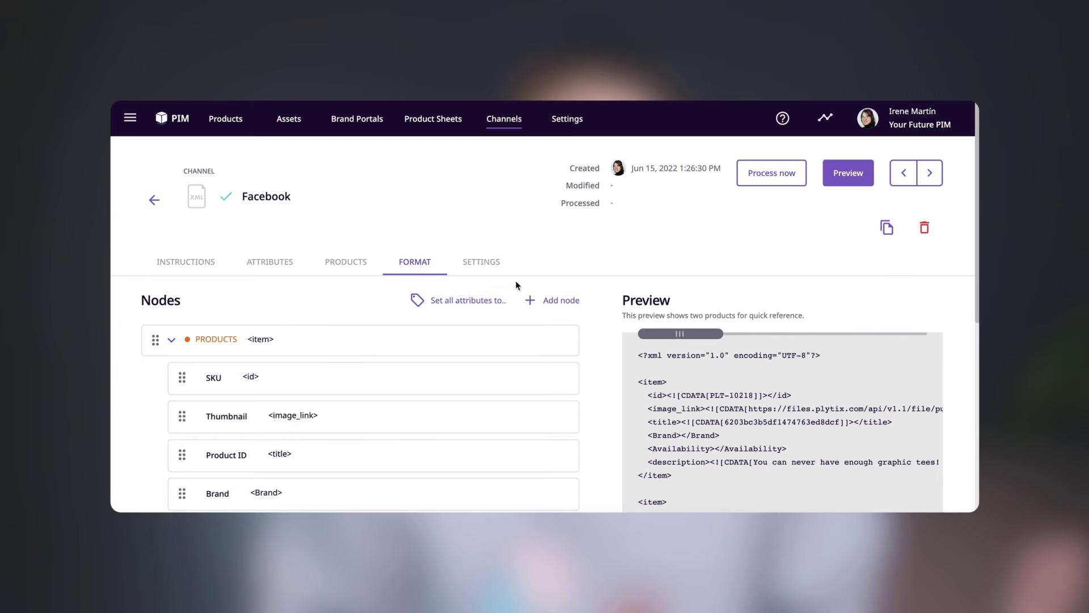
{"action": "left_click", "coordinate": [501, 265]}
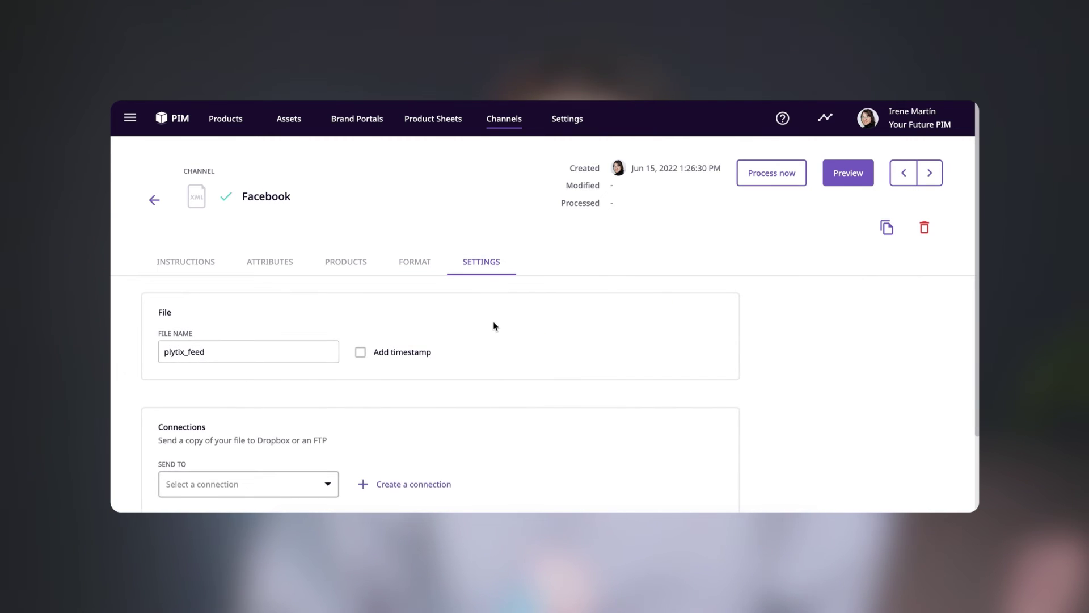
- Enable scheduling for the Facebook channel, running weekly on Monday at 16:00 Europe - Madrid time
{"action": "scroll", "coordinate": [492, 321], "scroll_direction": "down", "scroll_amount": 2}
{"action": "left_click", "coordinate": [713, 448]}
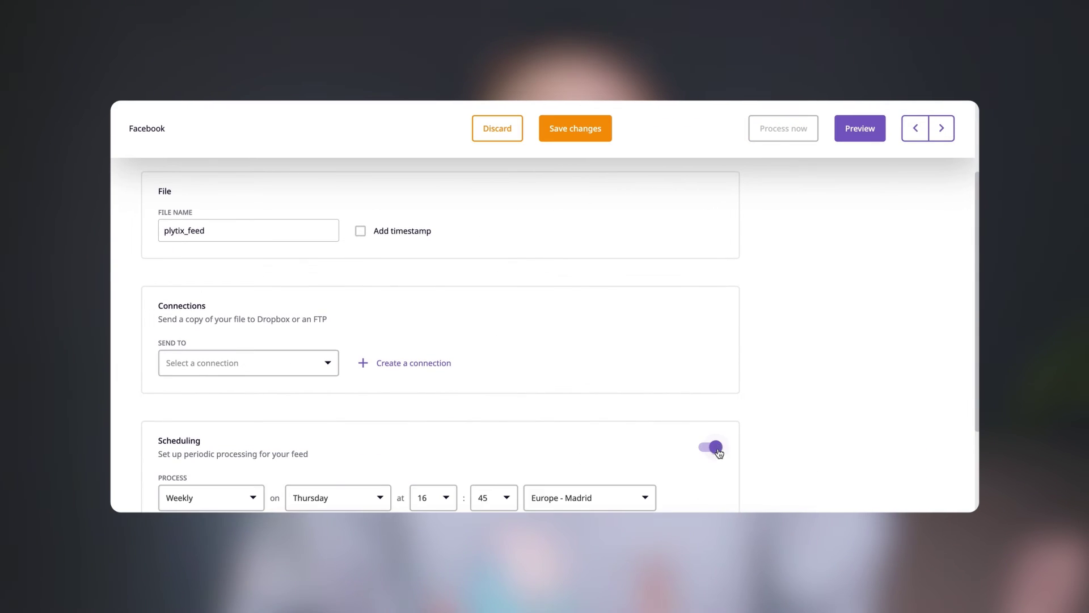
{"action": "scroll", "coordinate": [635, 470], "scroll_direction": "down", "scroll_amount": 3}
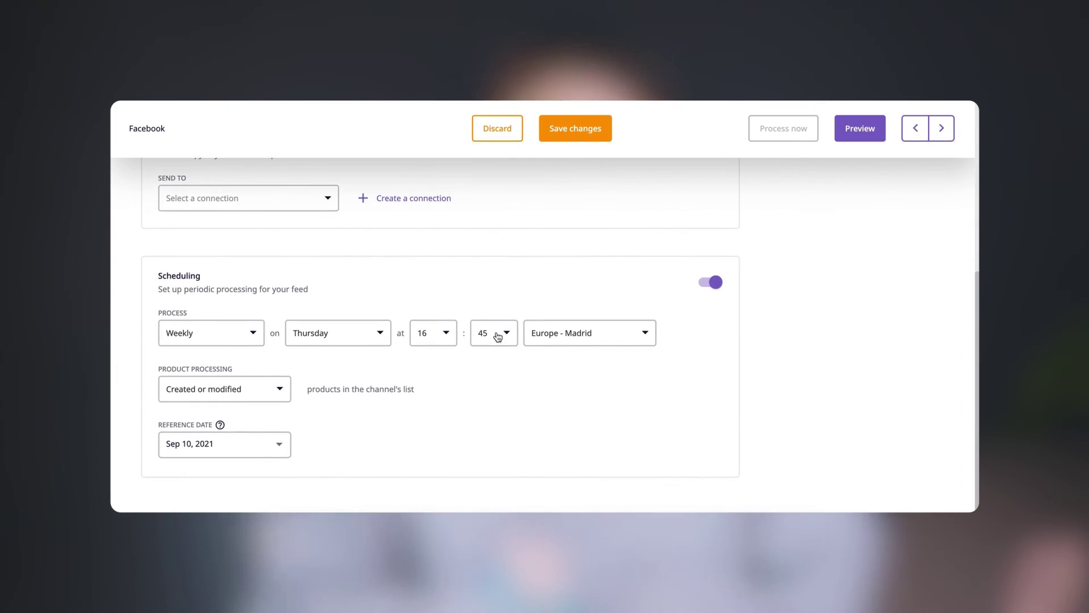
{"action": "left_click", "coordinate": [496, 335]}
{"action": "left_click", "coordinate": [483, 358]}
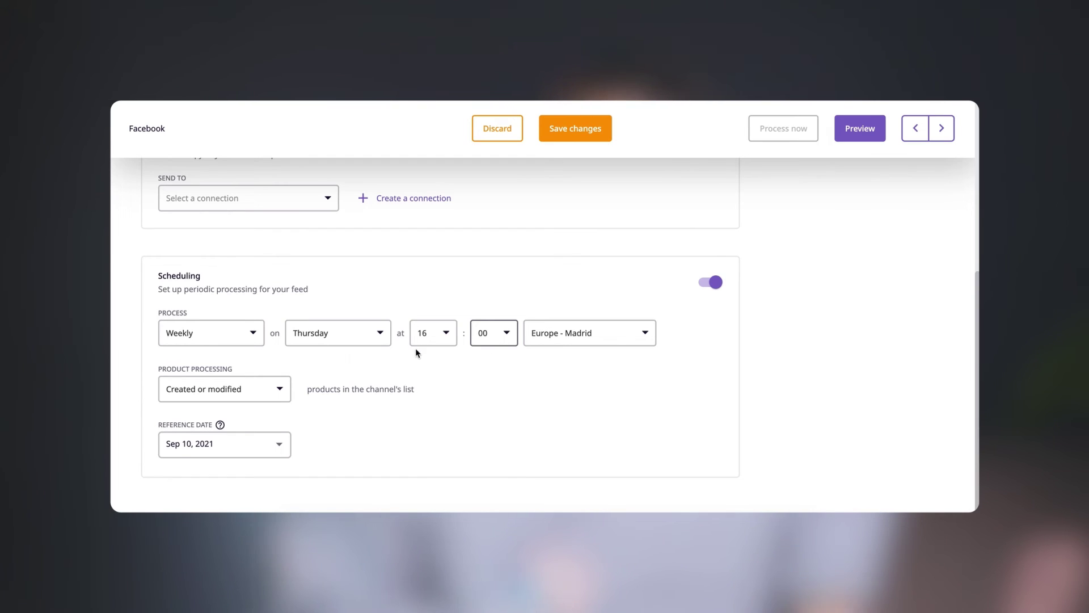
{"action": "left_click", "coordinate": [377, 335]}
{"action": "left_click", "coordinate": [366, 357]}
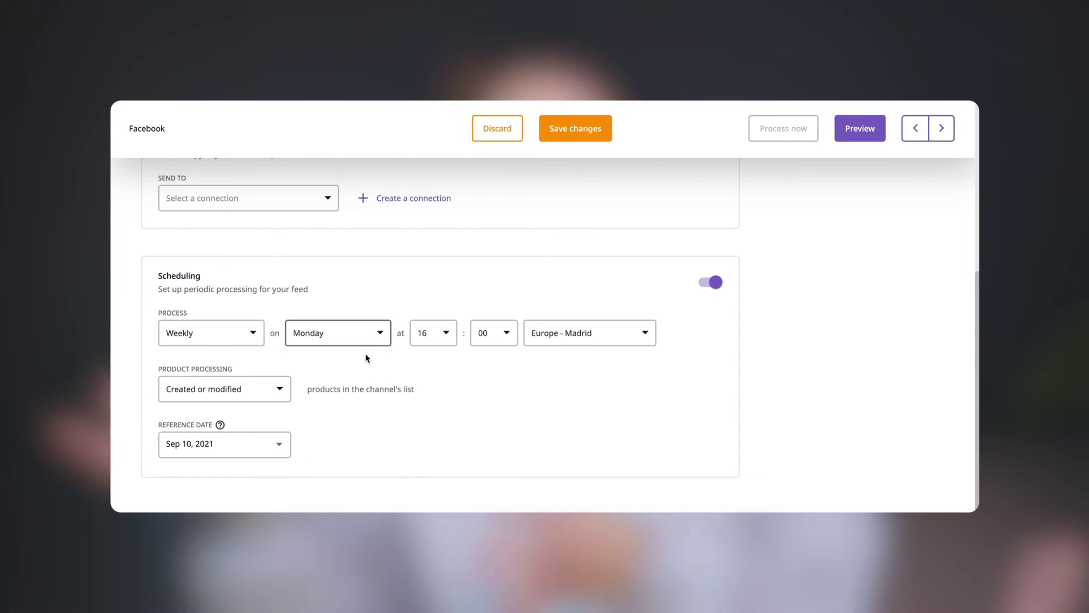
- Save the schedule changes and choose Process now for the Facebook channel
{"action": "scroll", "coordinate": [566, 206], "scroll_direction": "up", "scroll_amount": 5}
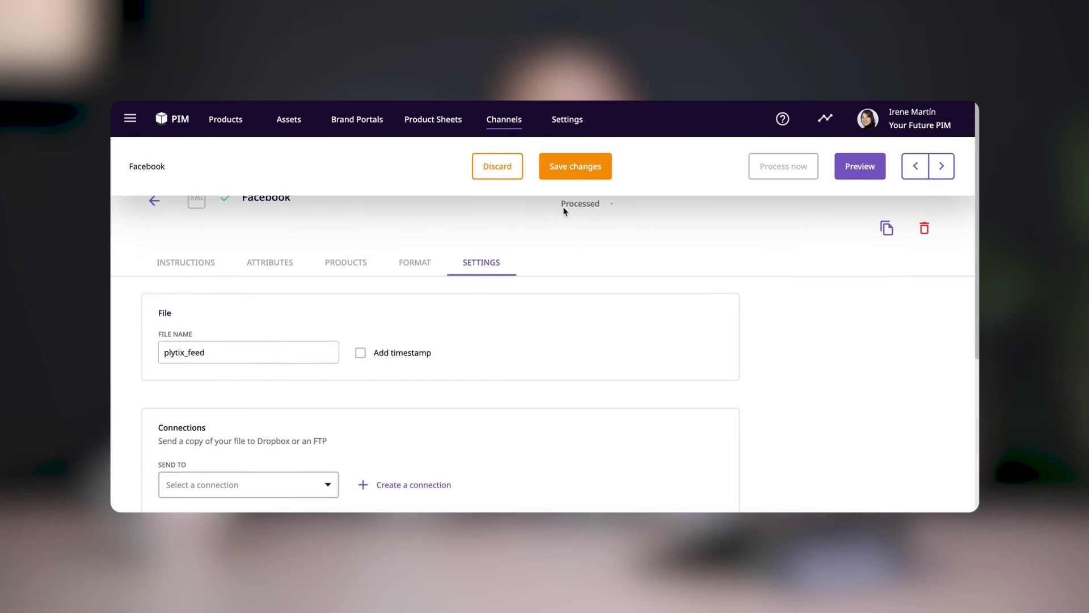
{"action": "left_click", "coordinate": [576, 166]}
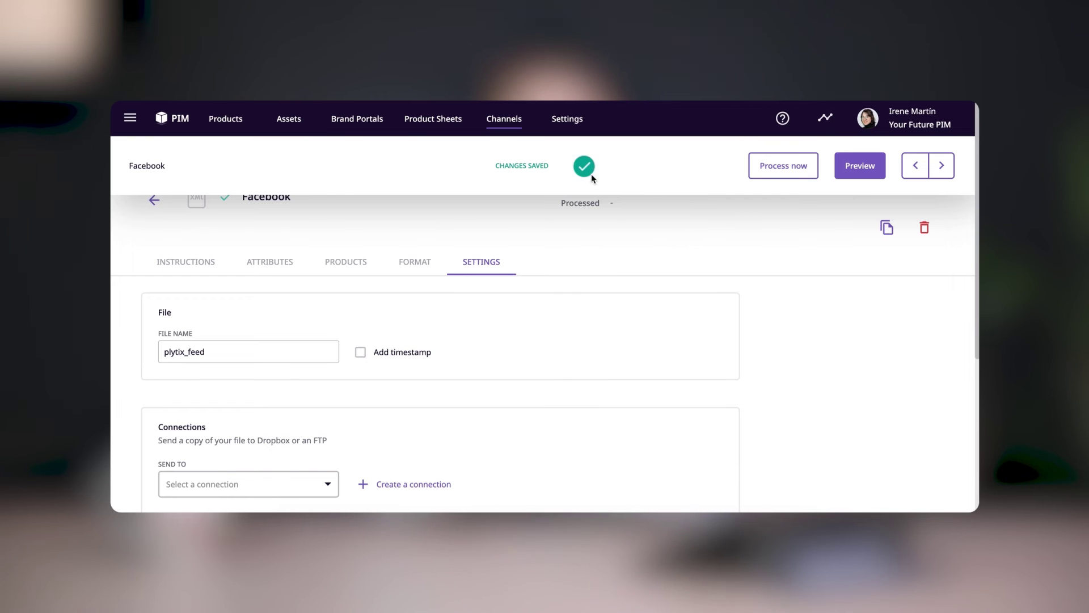
{"action": "left_click", "coordinate": [772, 171]}
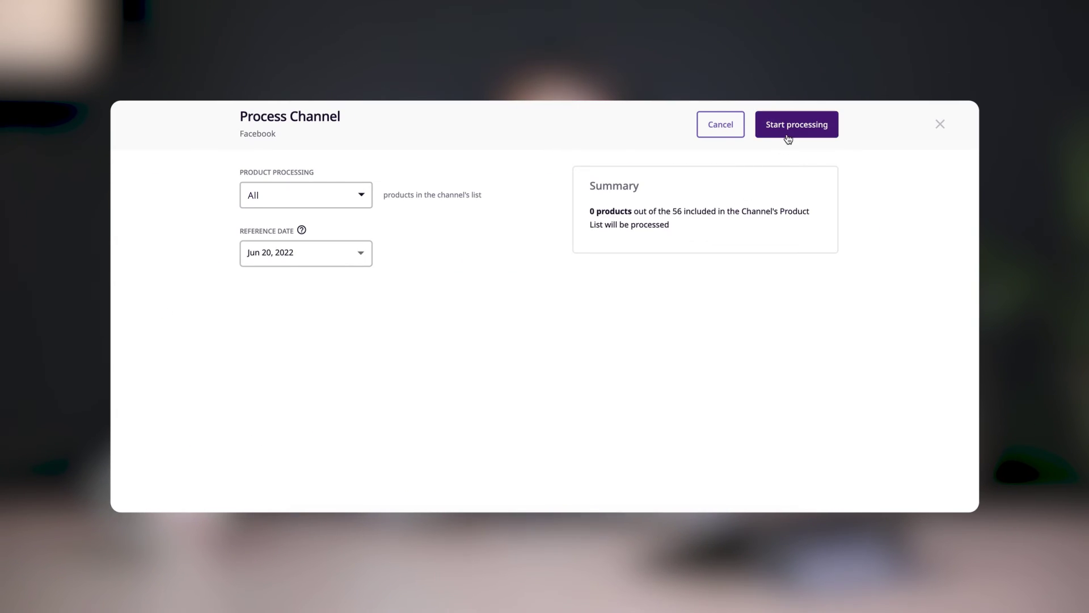